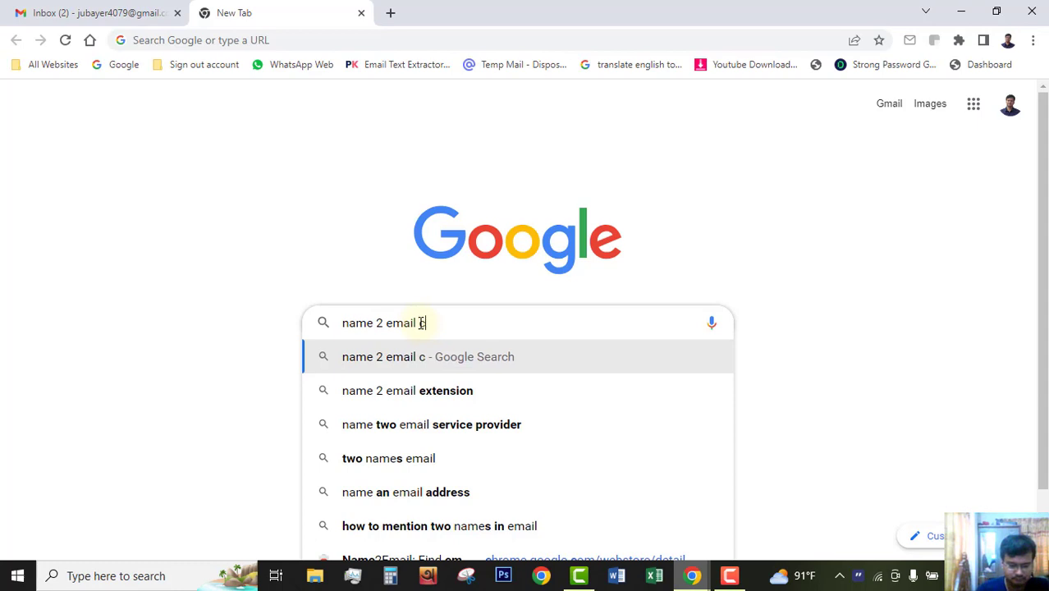
# Step: Search Google for "name 2 email chrome extension" and view the Name2Email store page in a separate tab, closing it when done
pyautogui.write('xtension')
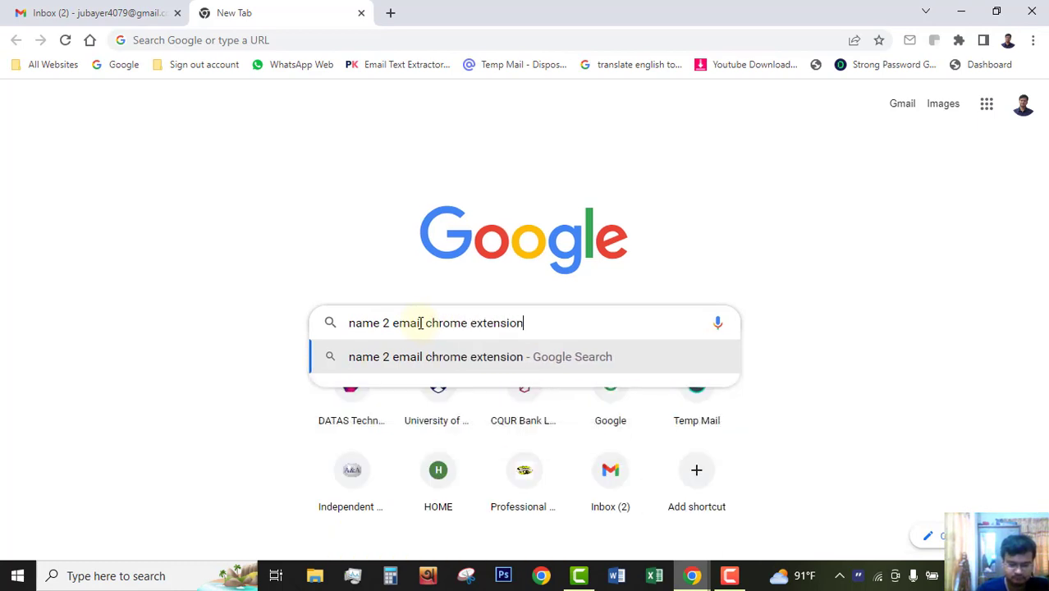
pyautogui.press('Return')
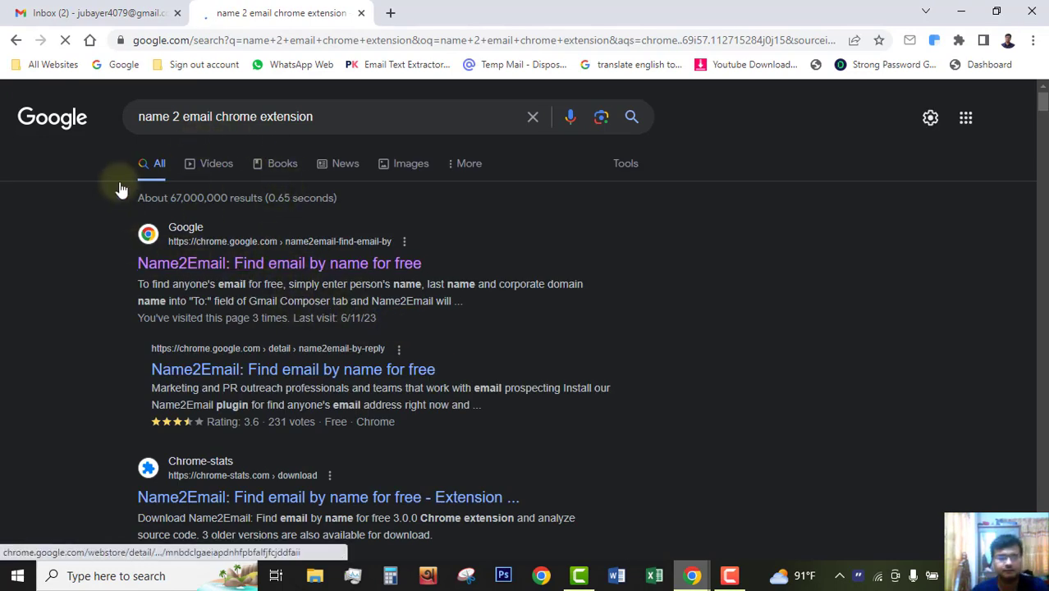
pyautogui.rightClick(289, 268)
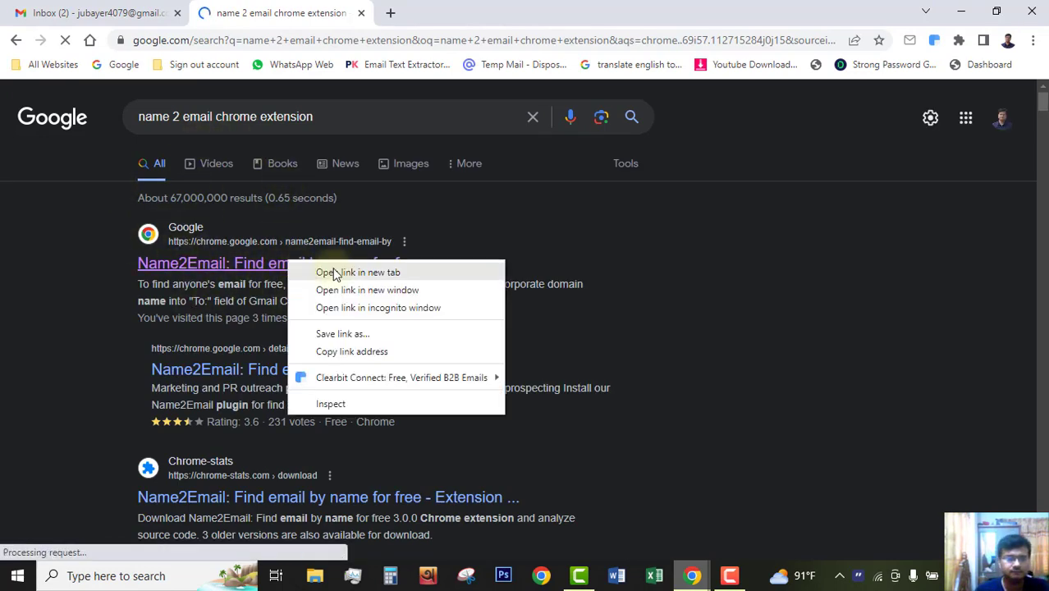
pyautogui.click(386, 271)
pyautogui.click(429, 12)
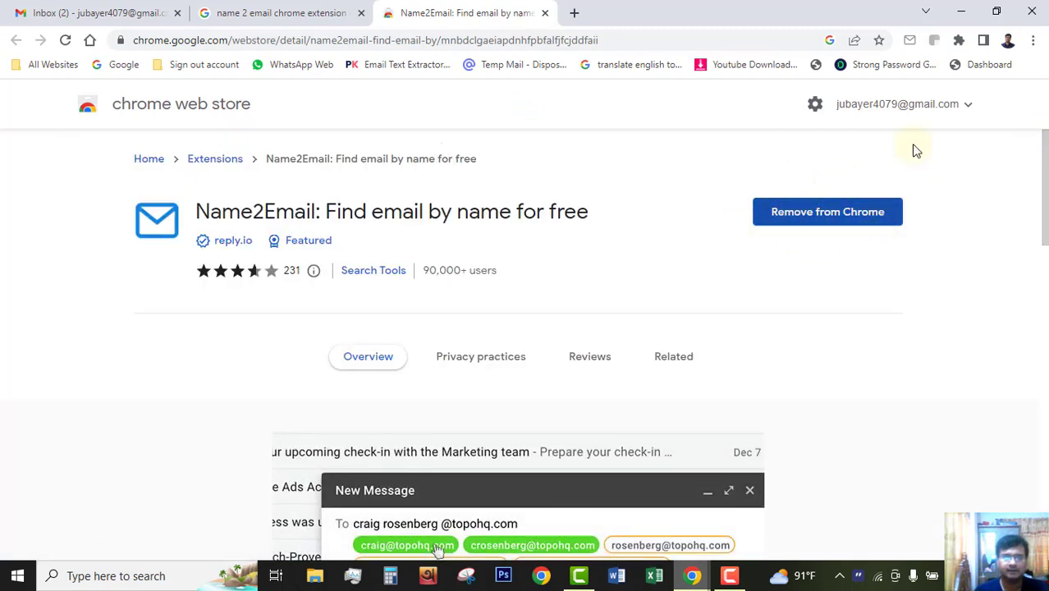
pyautogui.click(545, 13)
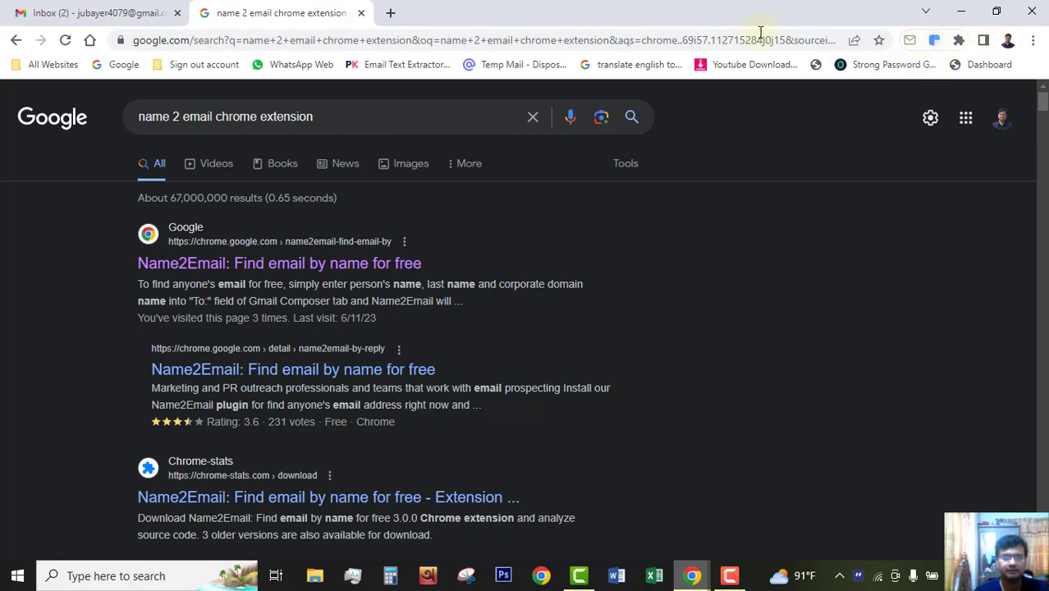
# Step: Start a new Gmail message and switch its compose window out of full-screen size
pyautogui.click(98, 14)
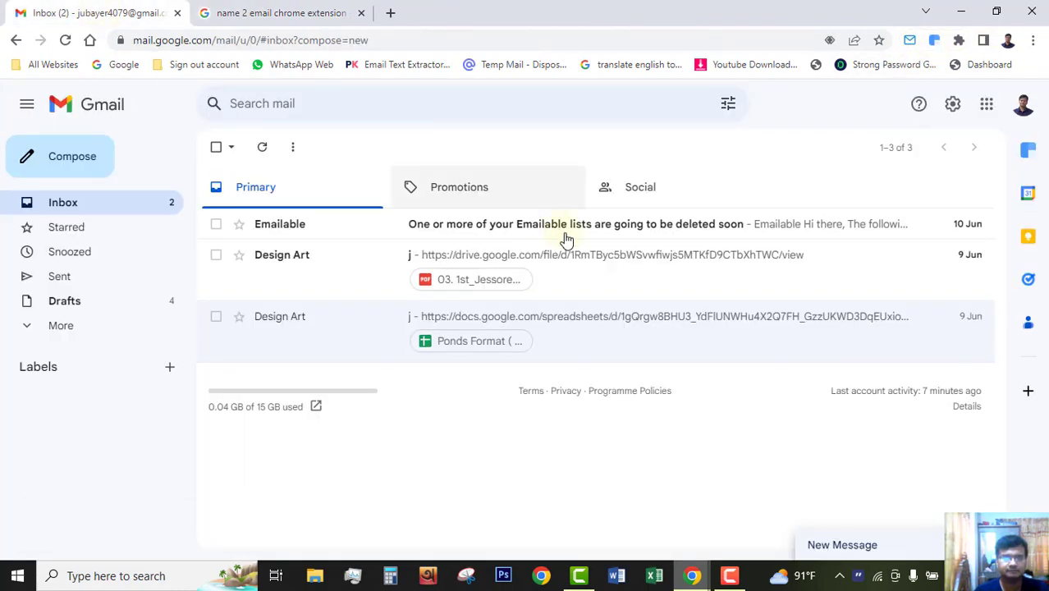
pyautogui.click(68, 164)
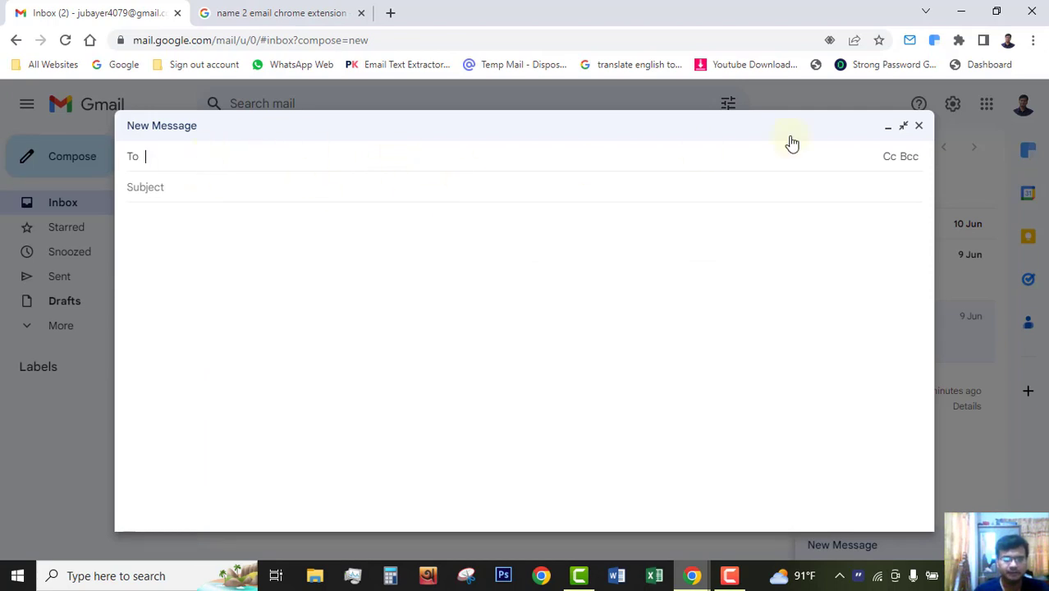
pyautogui.click(904, 129)
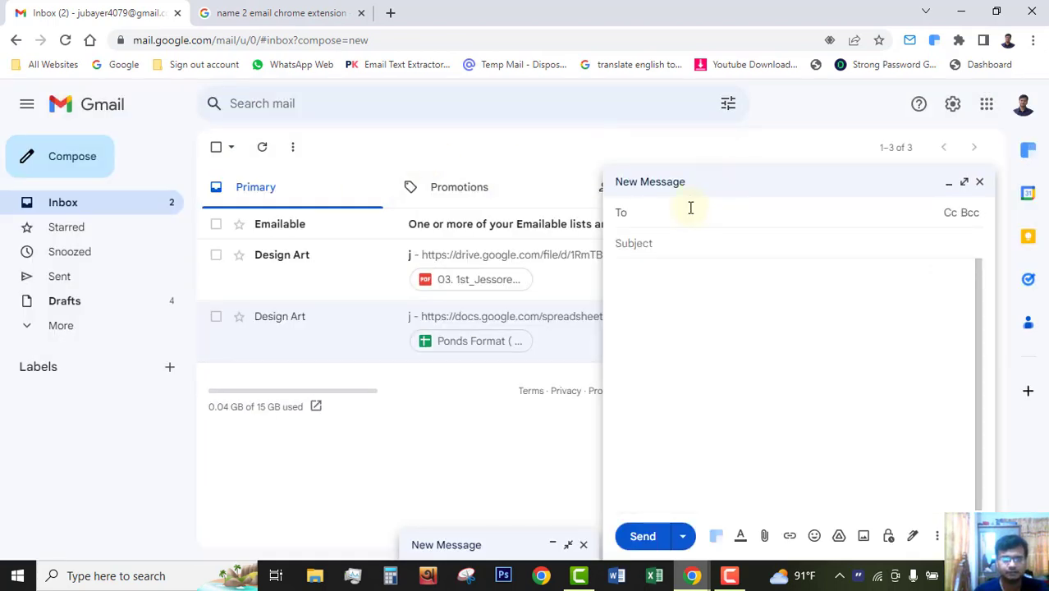
# Step: Load the website vxsoft.com in the browser tab that holds the Google search results
pyautogui.click(295, 13)
pyautogui.click(204, 41)
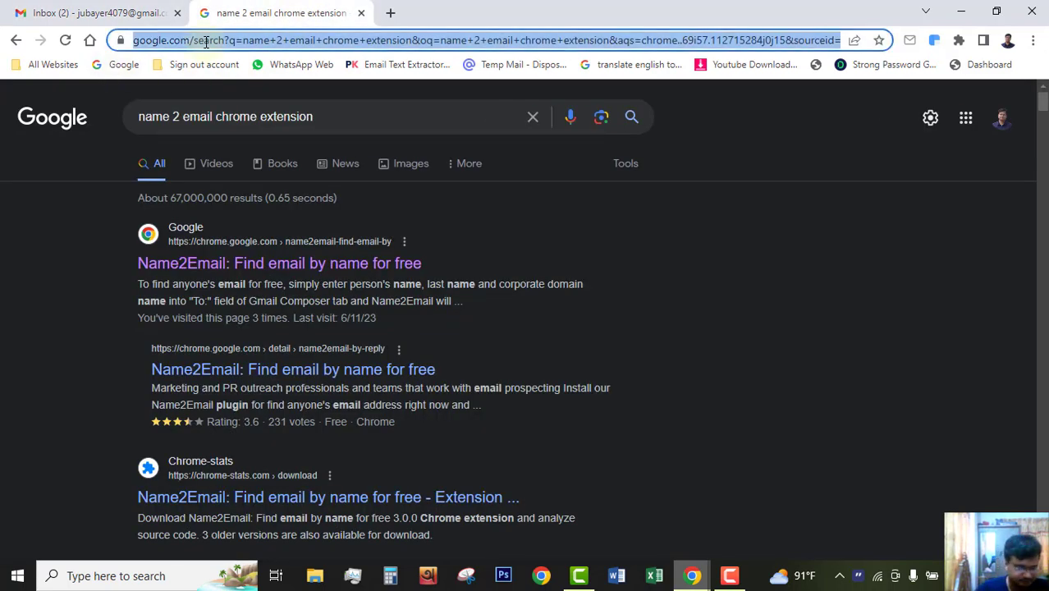
pyautogui.write('vxsof')
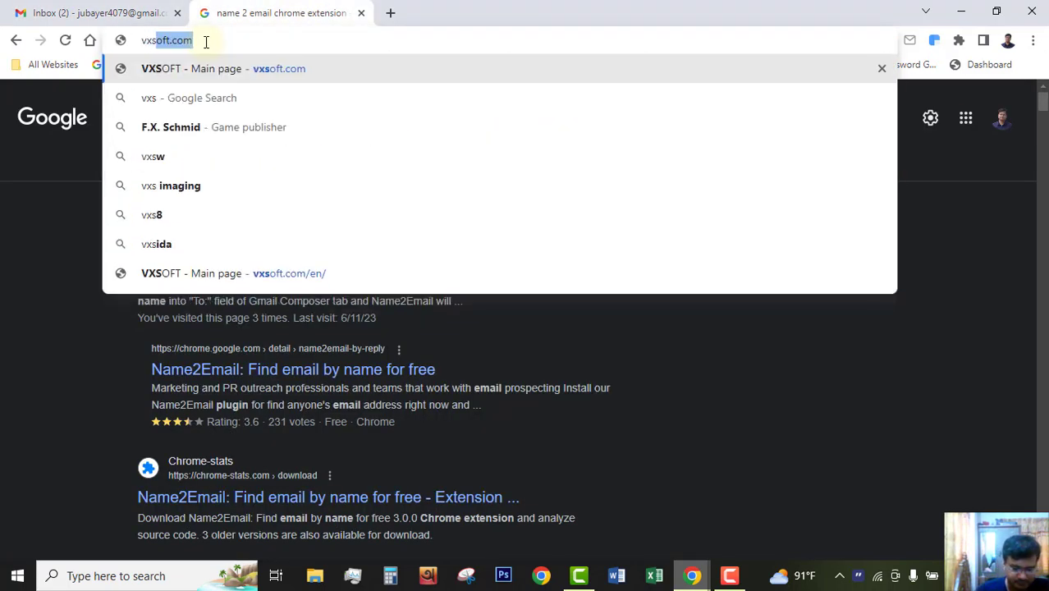
pyautogui.write('t')
pyautogui.press('Return')
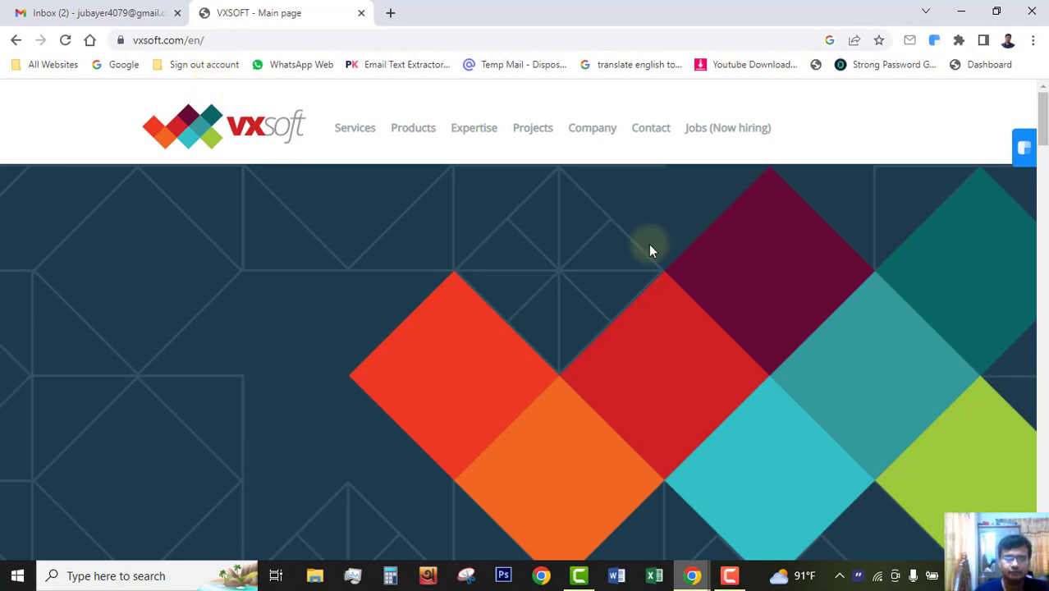
# Step: Find the Management team on the VXSOFT main page and copy the full name of the Founder & Head of QA
pyautogui.scroll(-10, 649, 244)
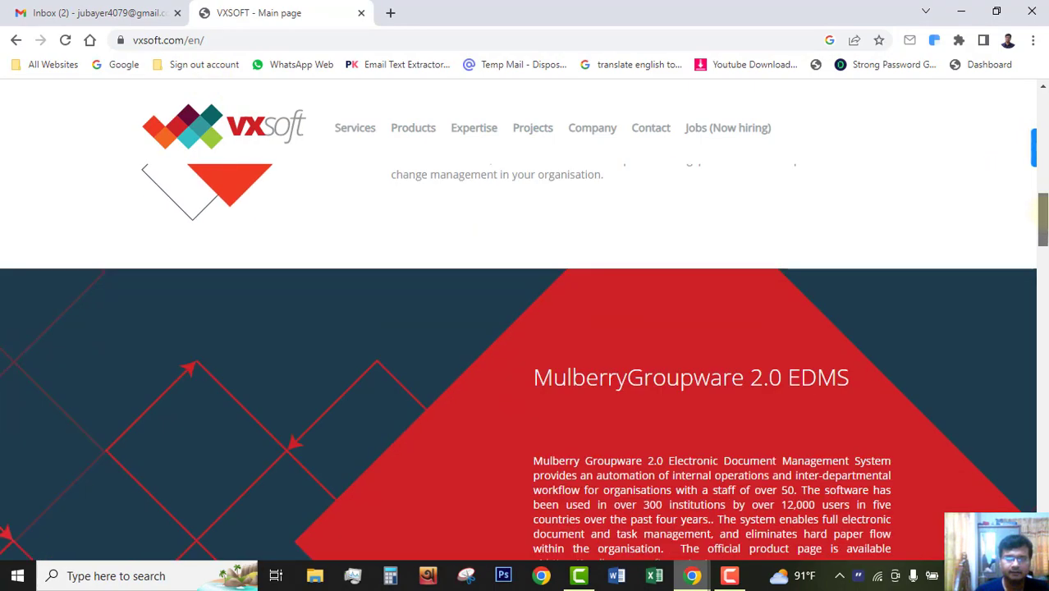
pyautogui.scroll(5, 519, 361)
pyautogui.scroll(-15, 519, 361)
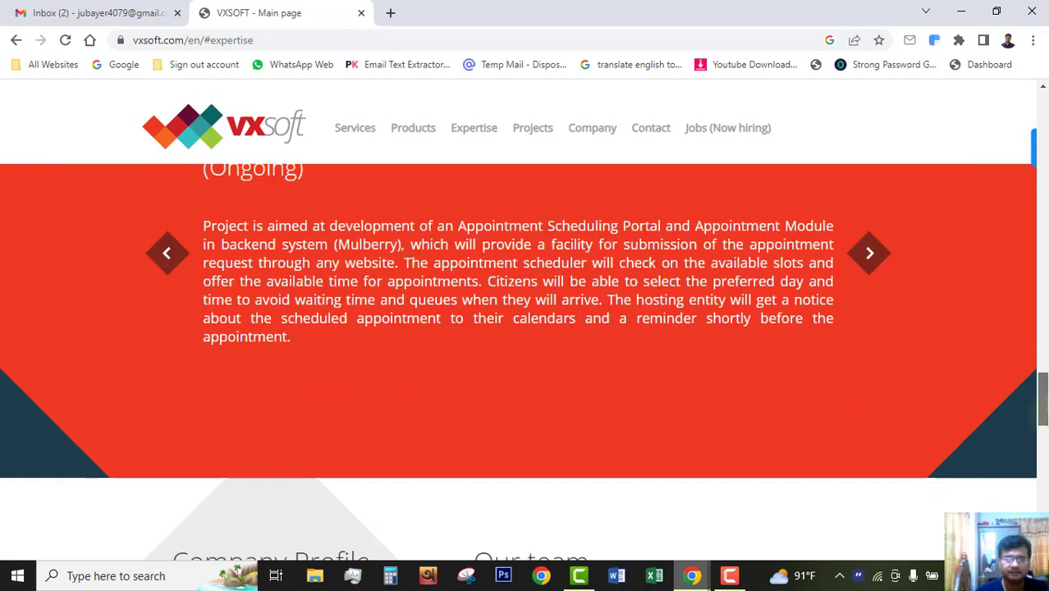
pyautogui.scroll(-3, 536, 372)
pyautogui.click(520, 349)
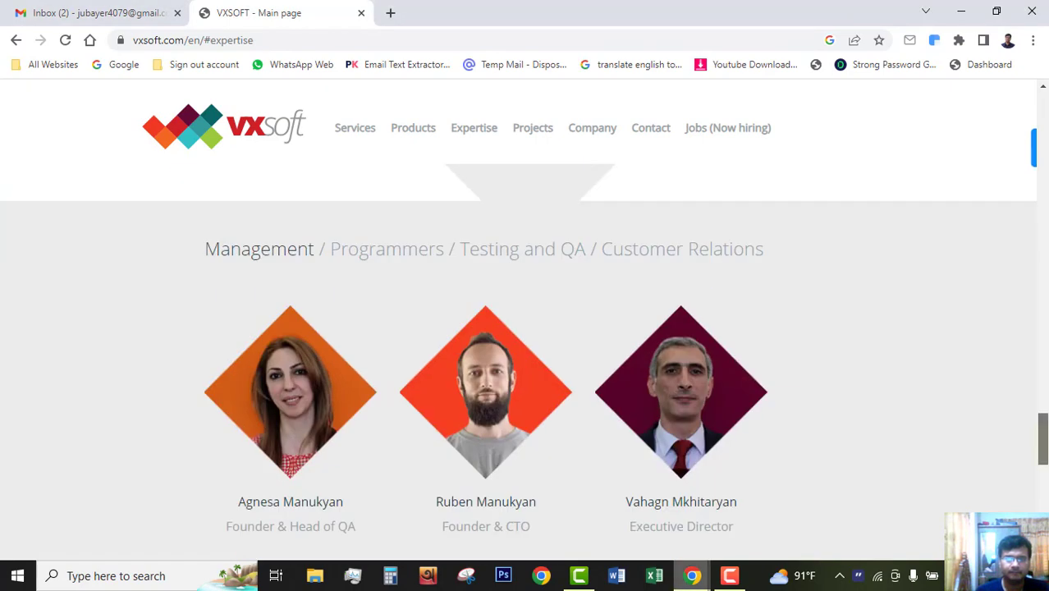
pyautogui.scroll(-3, 926, 468)
pyautogui.moveTo(351, 368); pyautogui.dragTo(236, 362)
pyautogui.hotkey('ctrl', 'c')
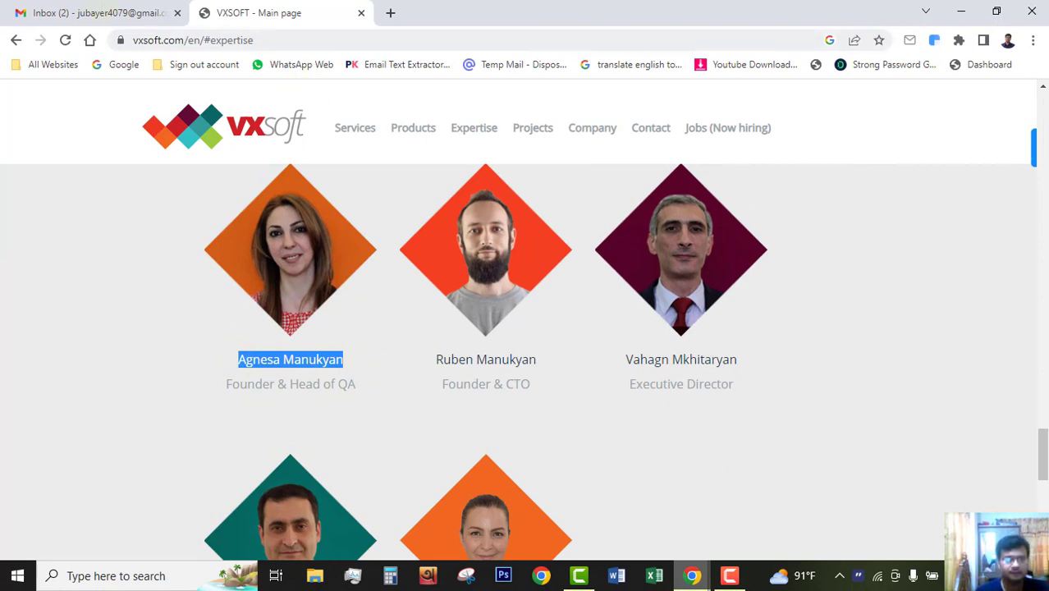
# Step: Paste the copied name into the new Gmail message's recipient field and add "@" after it
pyautogui.click(117, 11)
pyautogui.hotkey('ctrl', 'v')
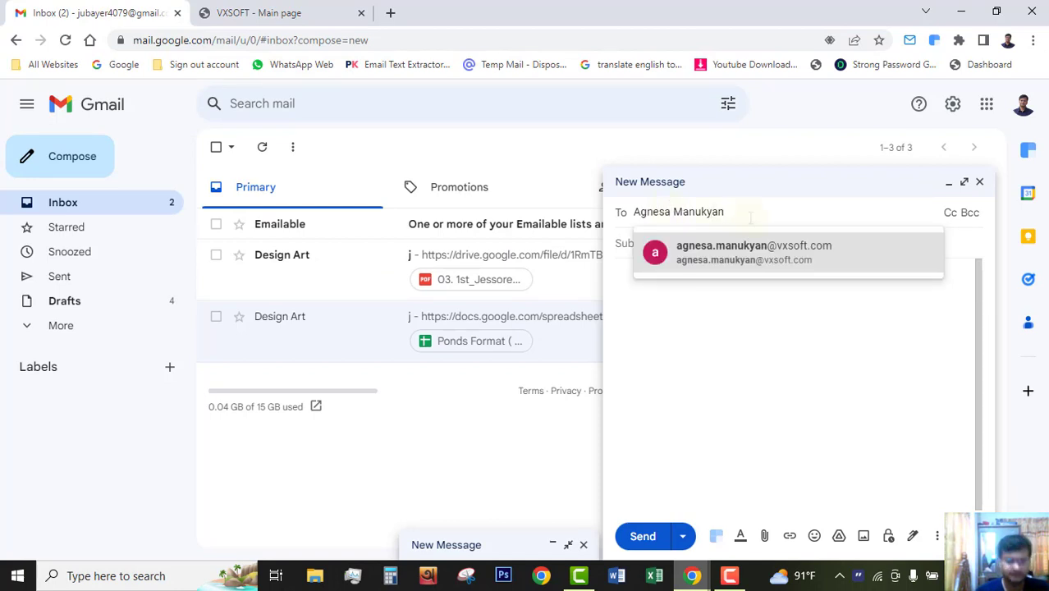
pyautogui.write('@')
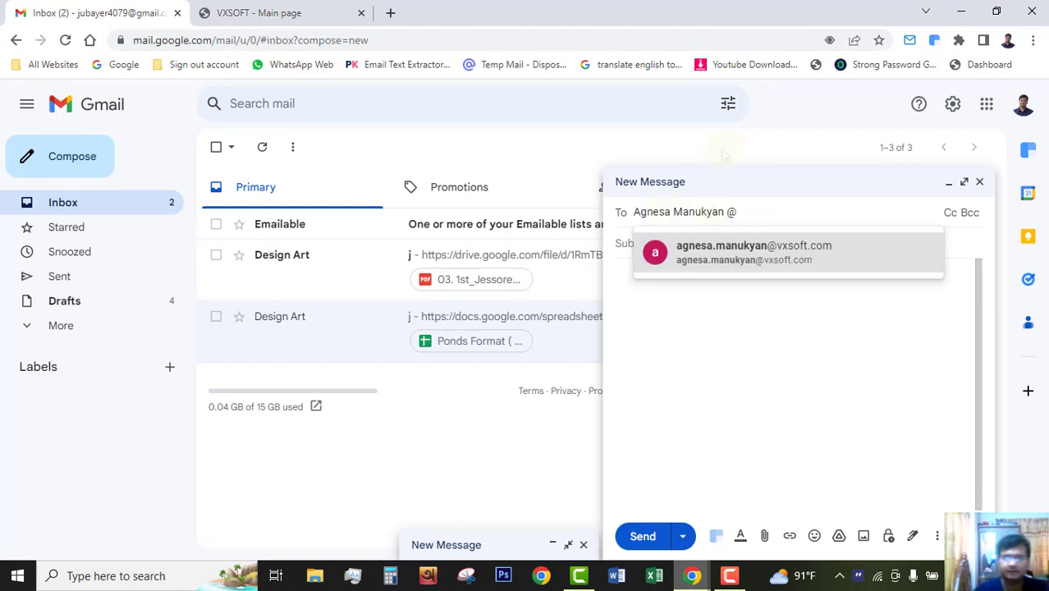
pyautogui.click(699, 258)
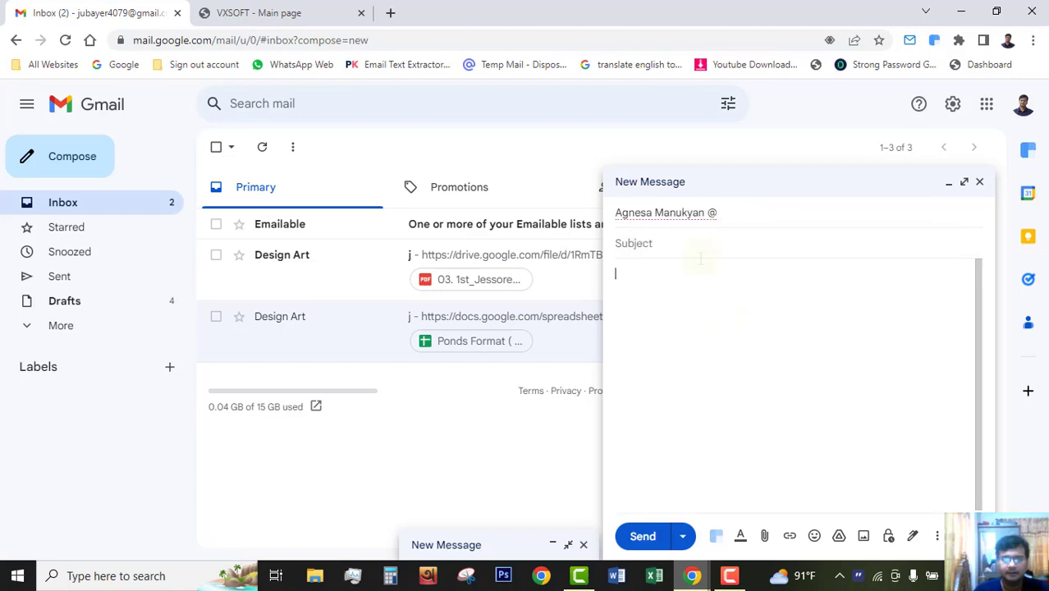
pyautogui.click(735, 215)
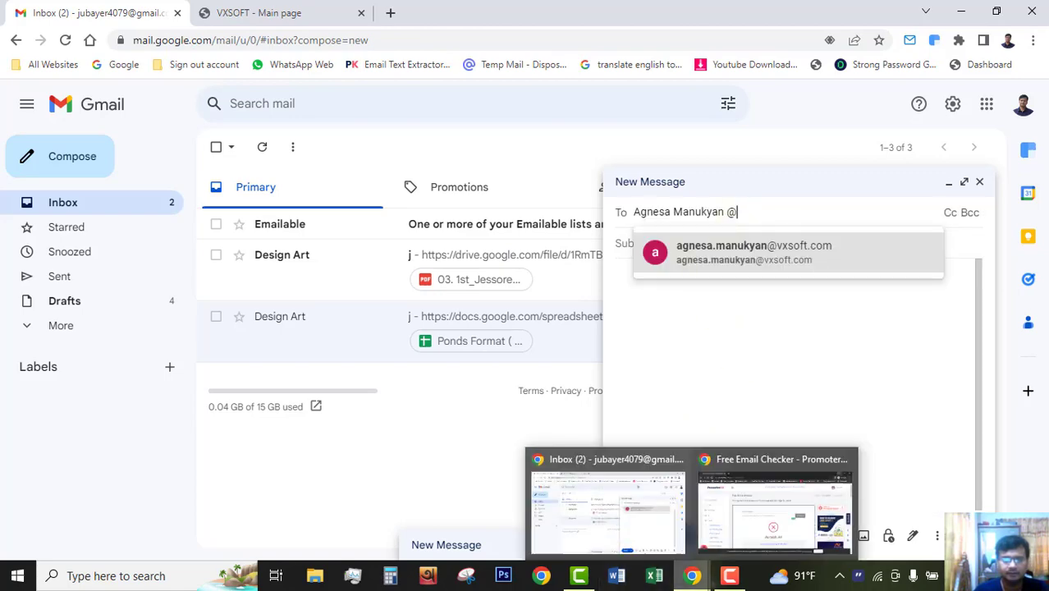
# Step: Highlight the company domain vxsoft.com in the VXSOFT page's web address
pyautogui.click(692, 575)
pyautogui.click(773, 504)
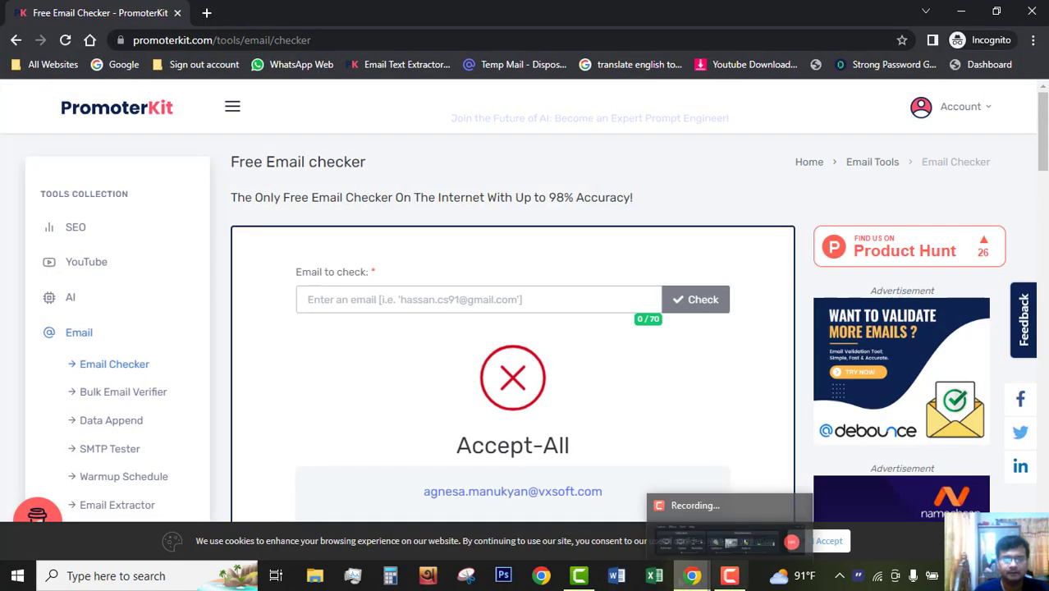
pyautogui.click(616, 505)
pyautogui.click(259, 13)
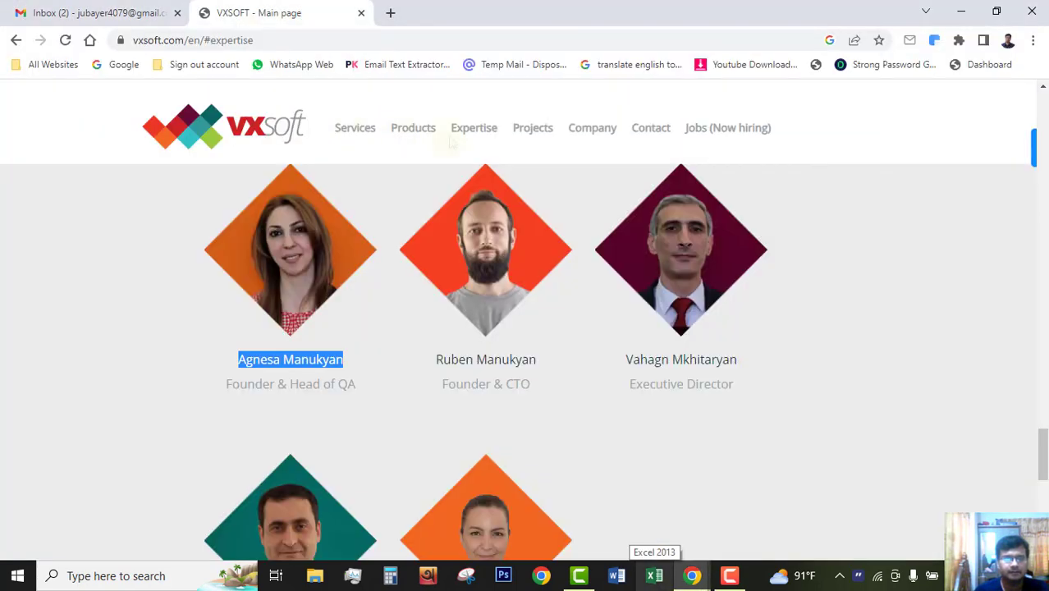
pyautogui.click(246, 39)
pyautogui.click(251, 39)
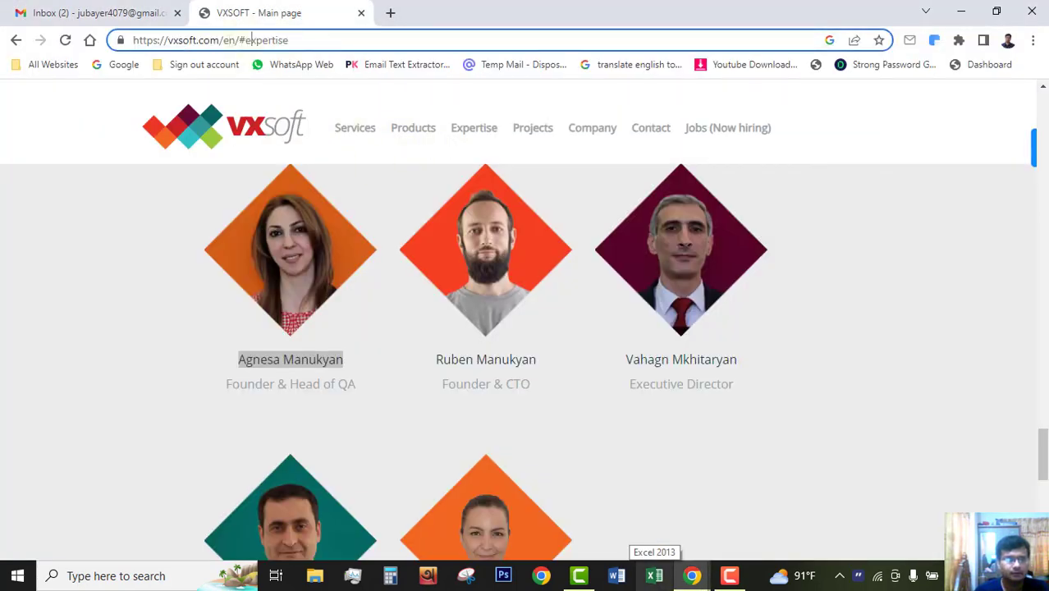
pyautogui.moveTo(220, 40); pyautogui.dragTo(178, 39)
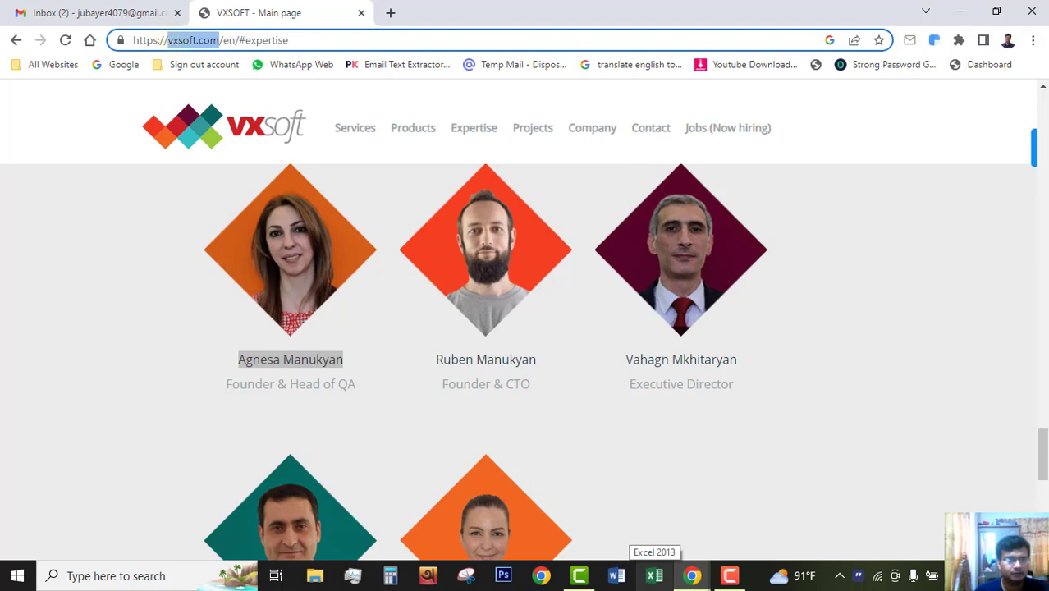
# Step: Complete the Gmail recipient entry with the domain vxsoft.com and accept the suggested e-mail address
pyautogui.click(692, 576)
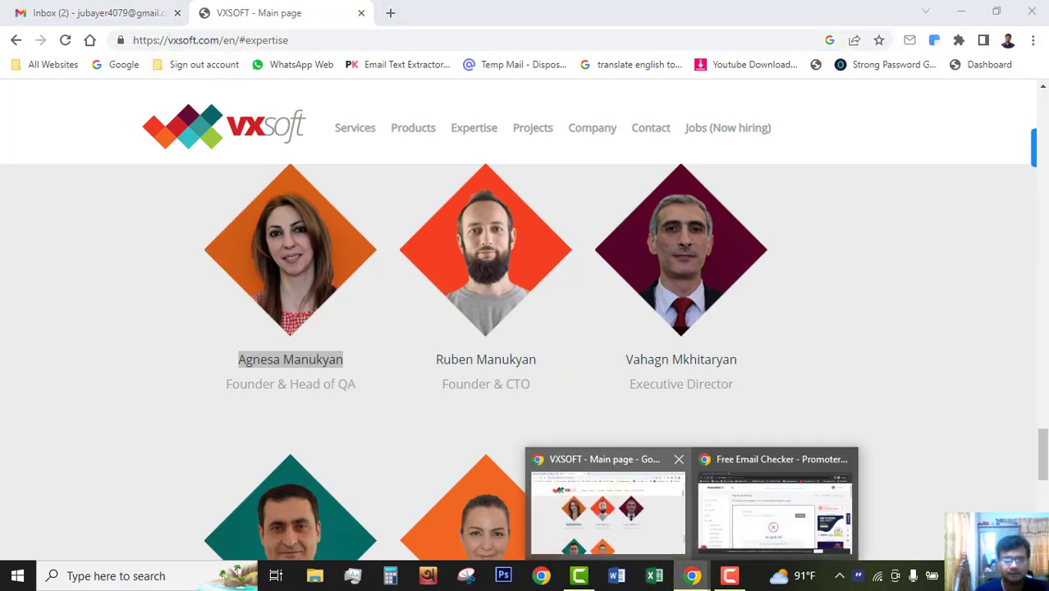
pyautogui.click(608, 513)
pyautogui.click(101, 14)
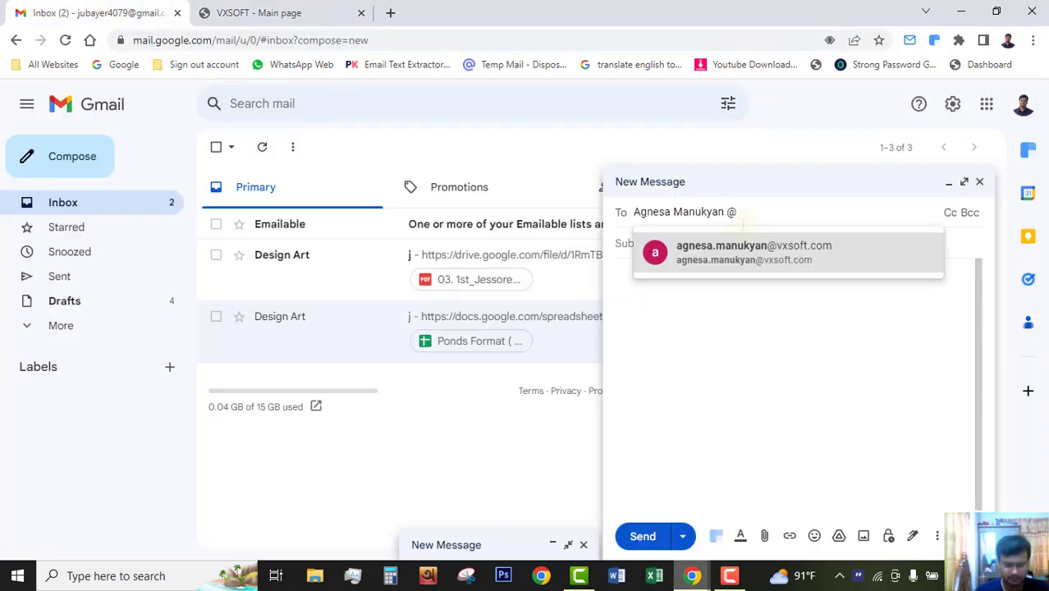
pyautogui.write('vxsoft.com')
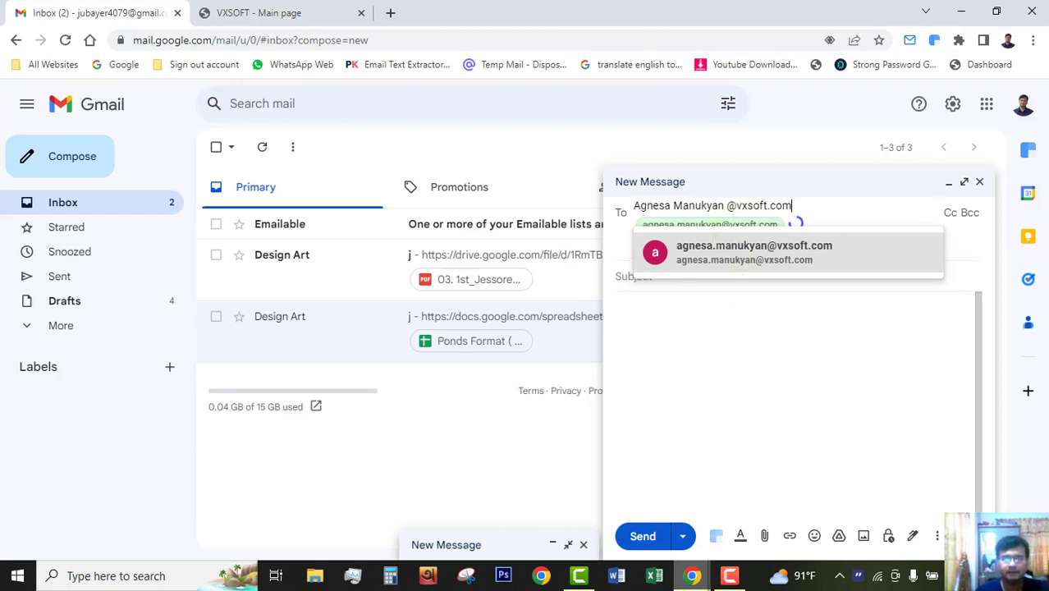
pyautogui.moveTo(720, 232)
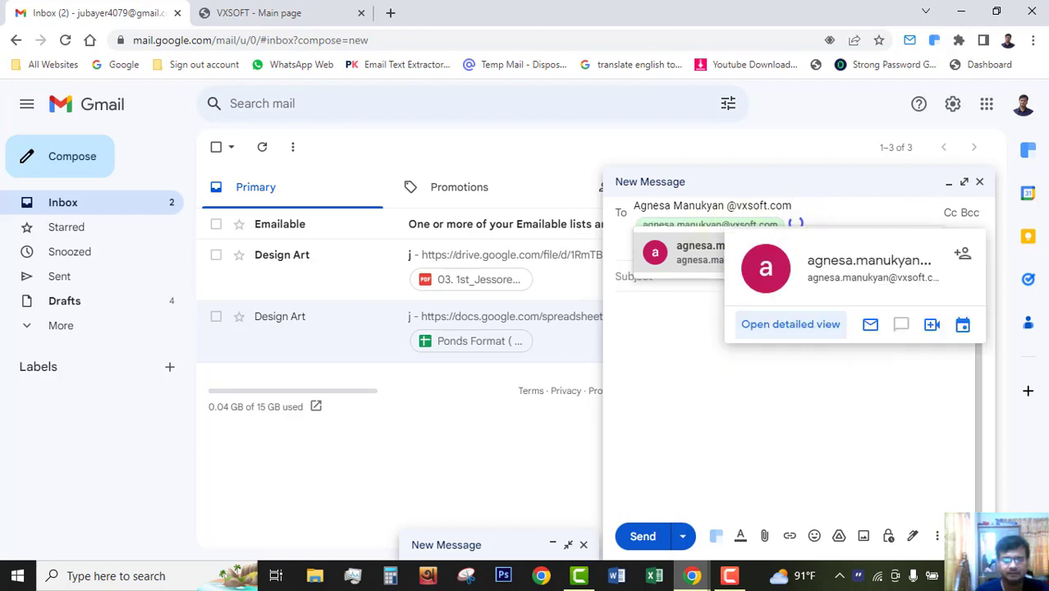
pyautogui.click(698, 254)
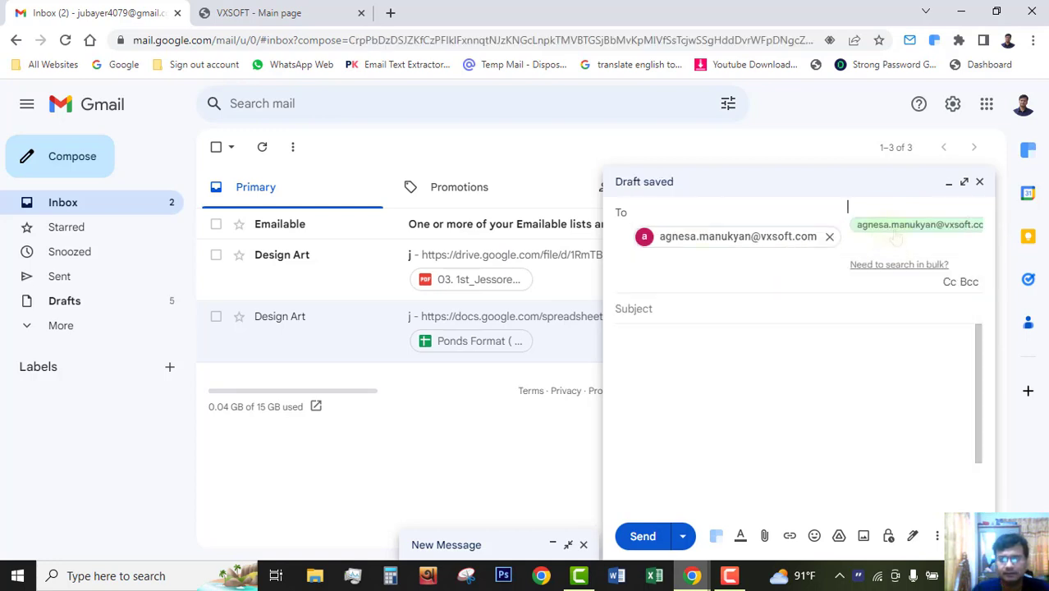
# Step: Open the detailed contact view of the message's recipient and select the recipient's address entry
pyautogui.moveTo(893, 235)
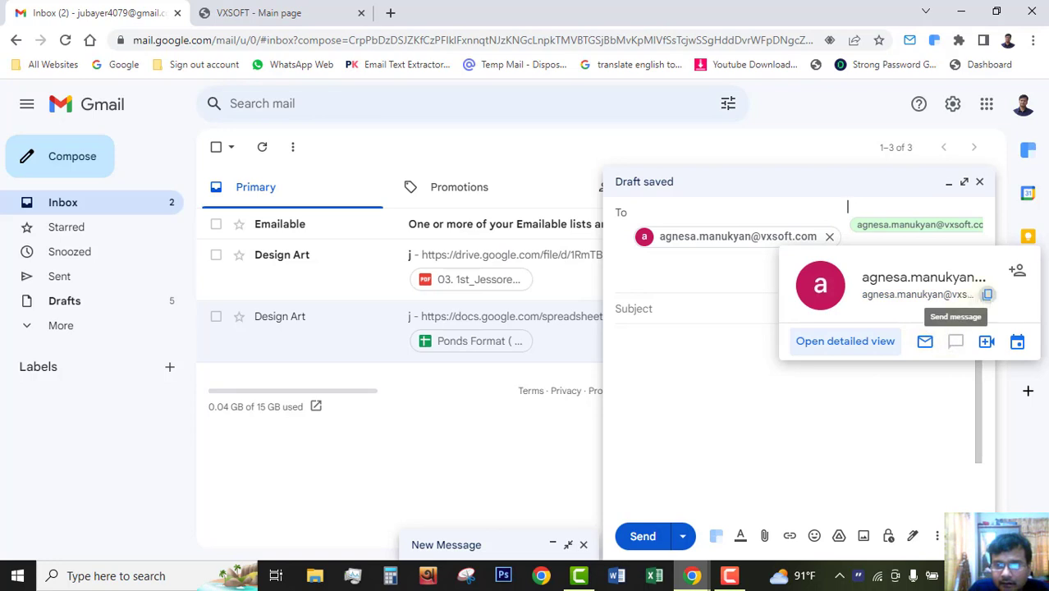
pyautogui.click(845, 341)
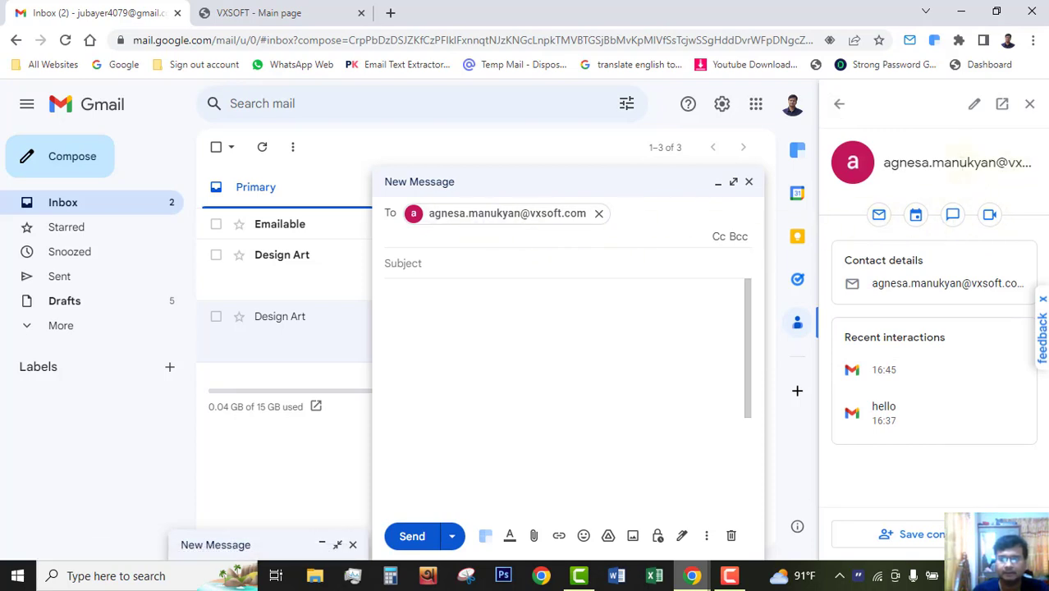
pyautogui.click(532, 215)
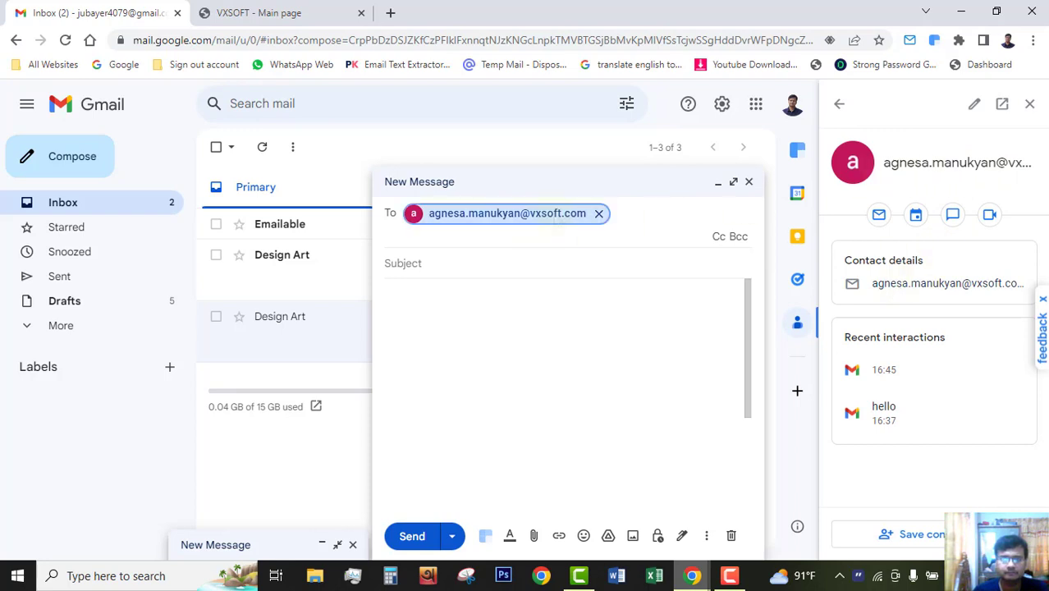
# Step: Enter "hello" as both the subject and the body of the message and send it
pyautogui.click(449, 244)
pyautogui.click(435, 261)
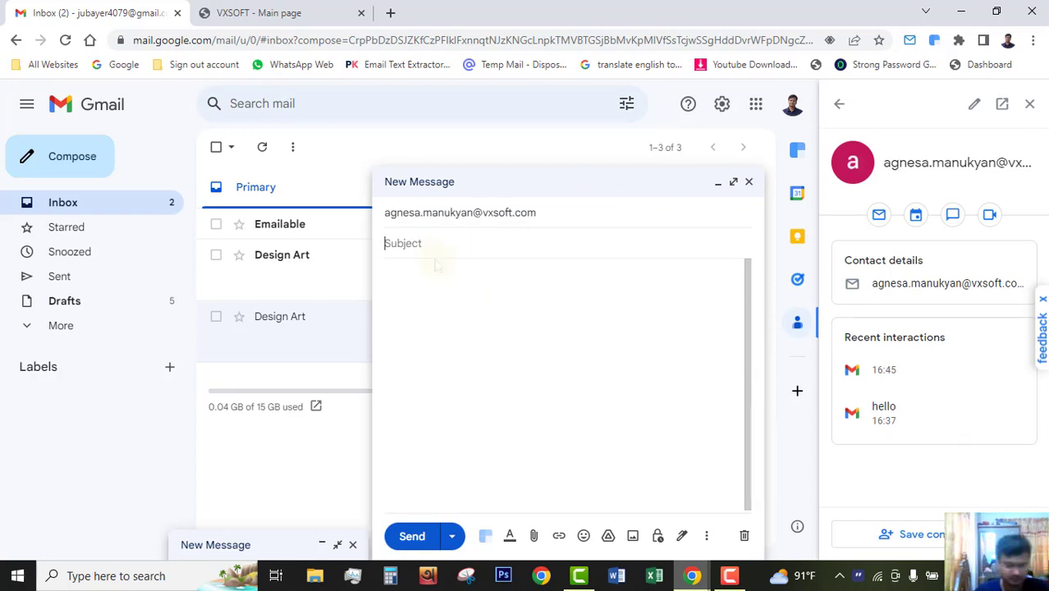
pyautogui.write('hello')
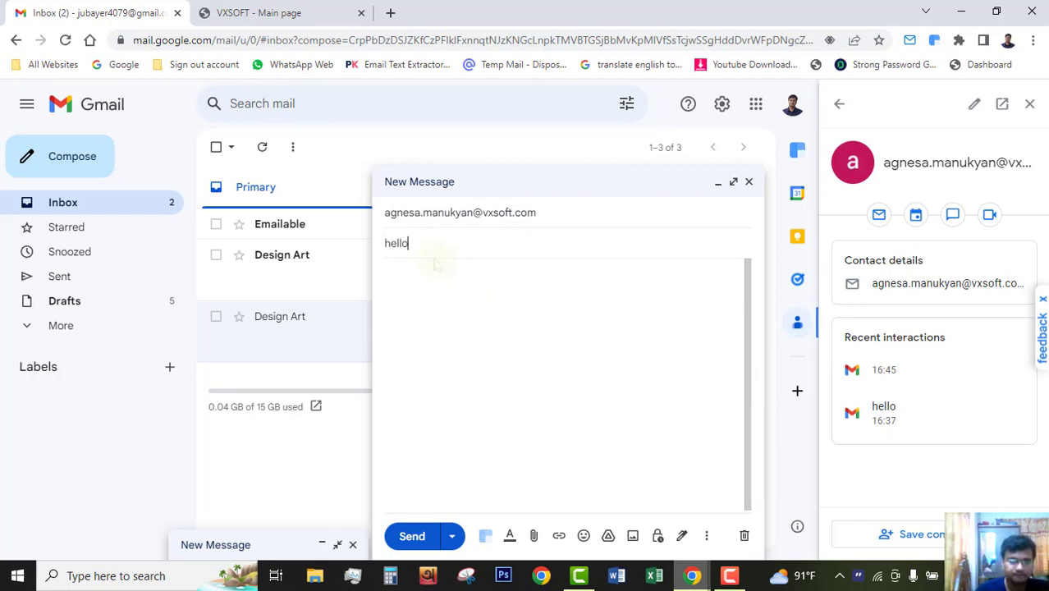
pyautogui.press('Tab')
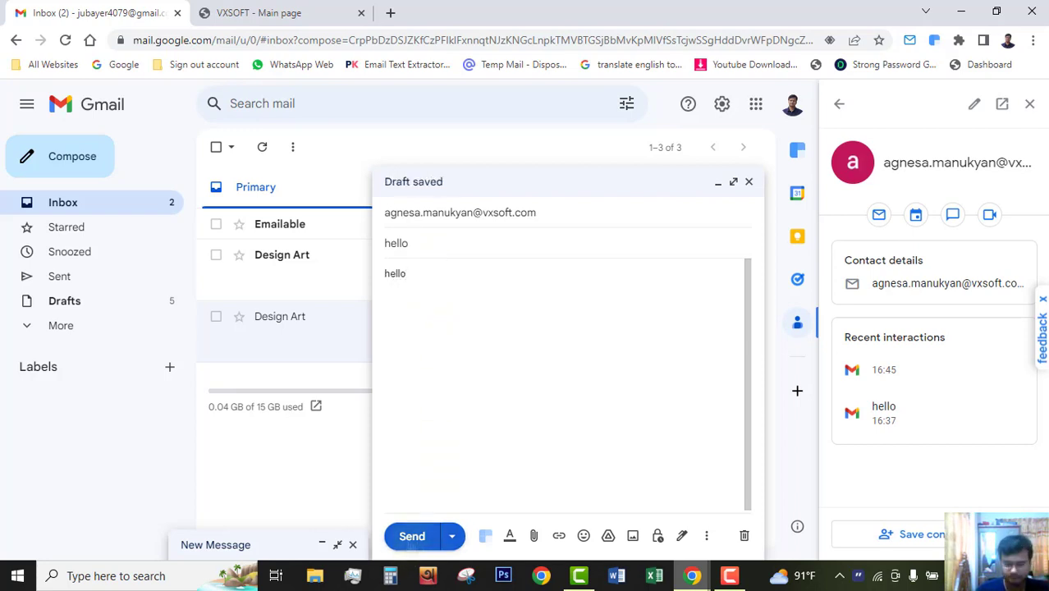
pyautogui.click(410, 538)
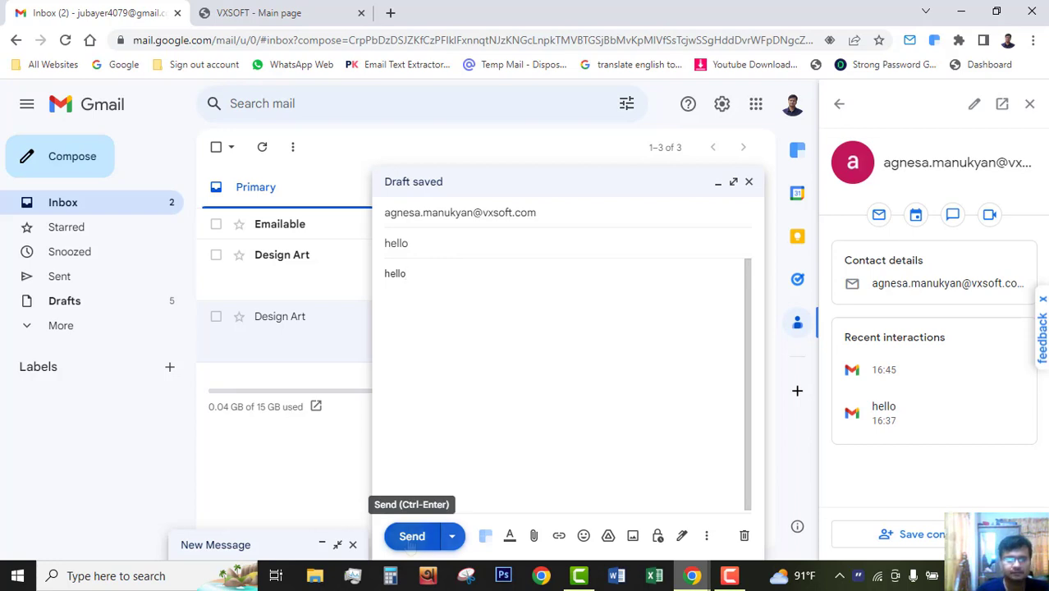
# Step: Check the Sent folder for the test message, return to the inbox and close the contact details
pyautogui.click(91, 286)
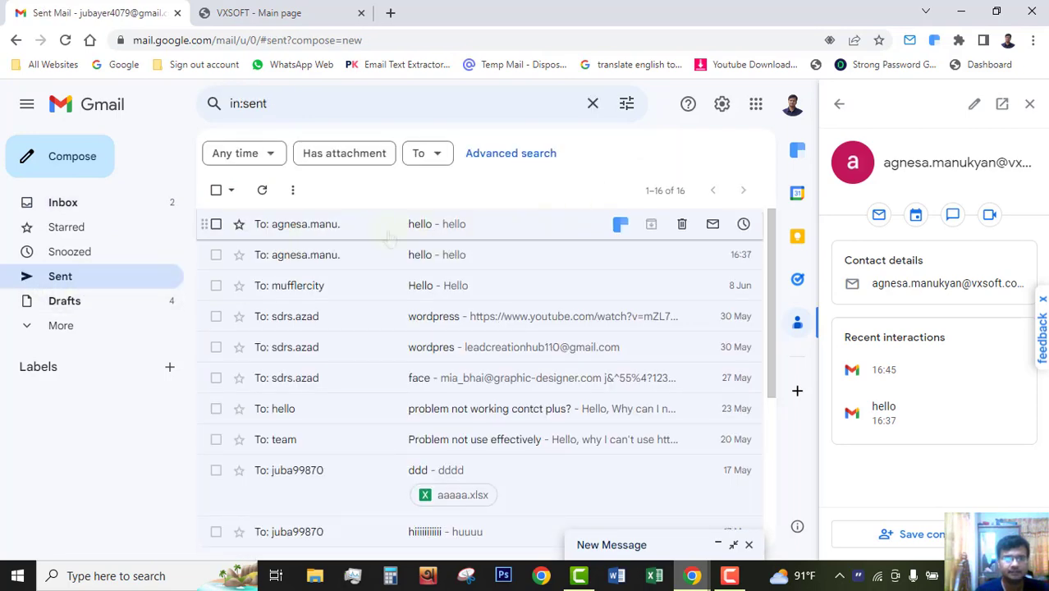
pyautogui.click(70, 207)
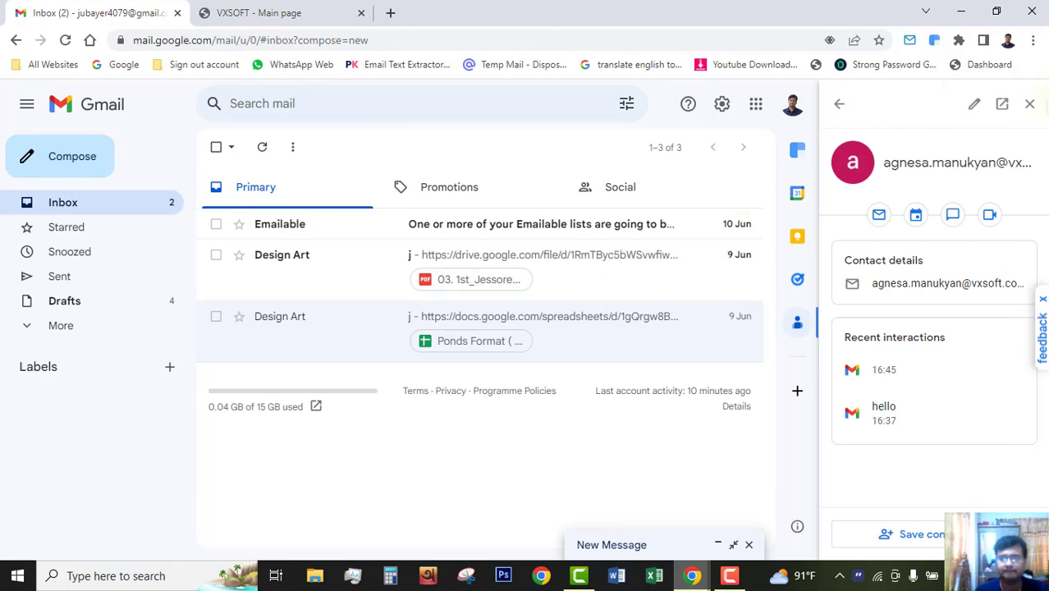
pyautogui.click(1029, 104)
# Step: Look over the VXSOFT page and open Google in a new browser tab
pyautogui.hotkey('ctrl', 'Tab')
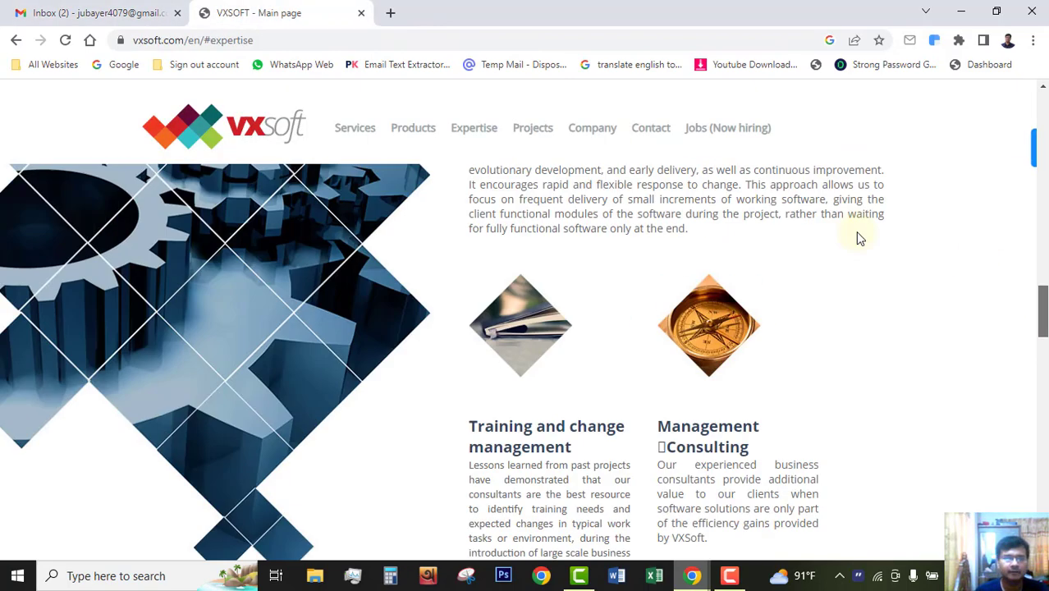
pyautogui.scroll(-5, 860, 237)
pyautogui.click(390, 13)
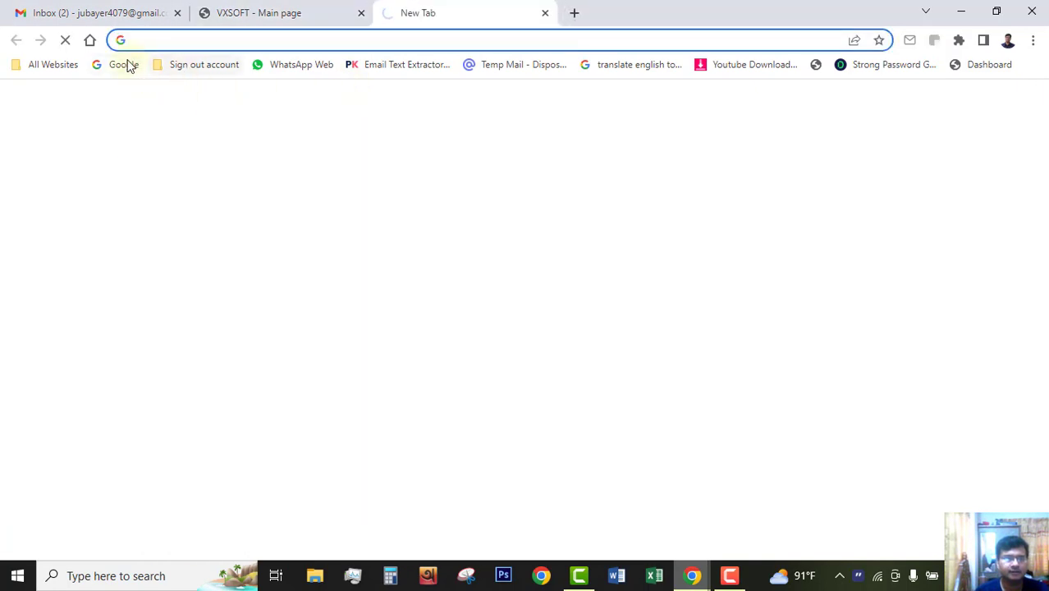
pyautogui.click(127, 66)
# Step: Copy the domain vxsoft.com from the VXSOFT page's web address
pyautogui.click(253, 12)
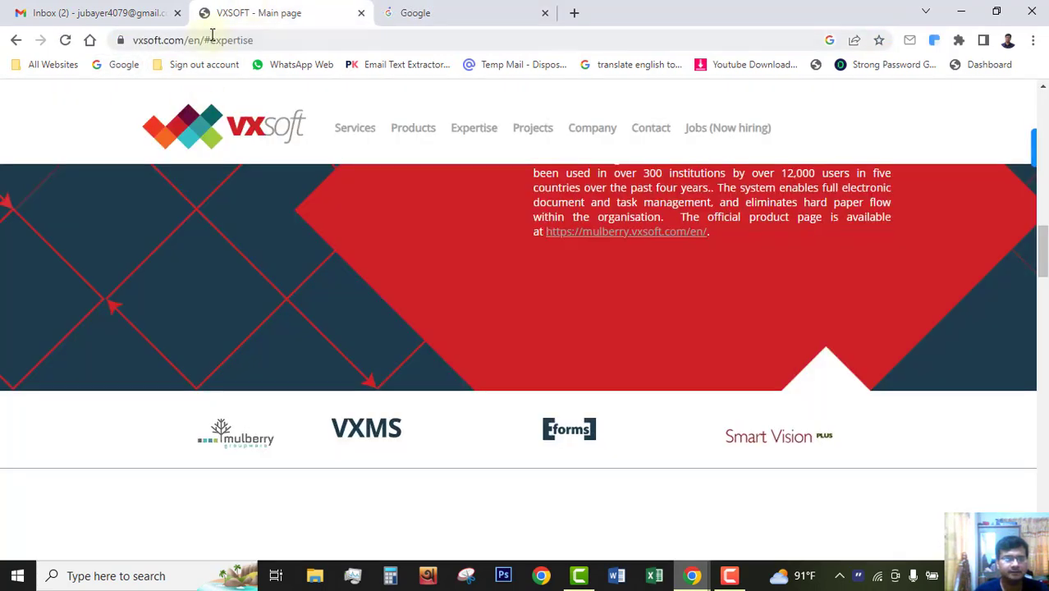
pyautogui.click(168, 39)
pyautogui.click(204, 39)
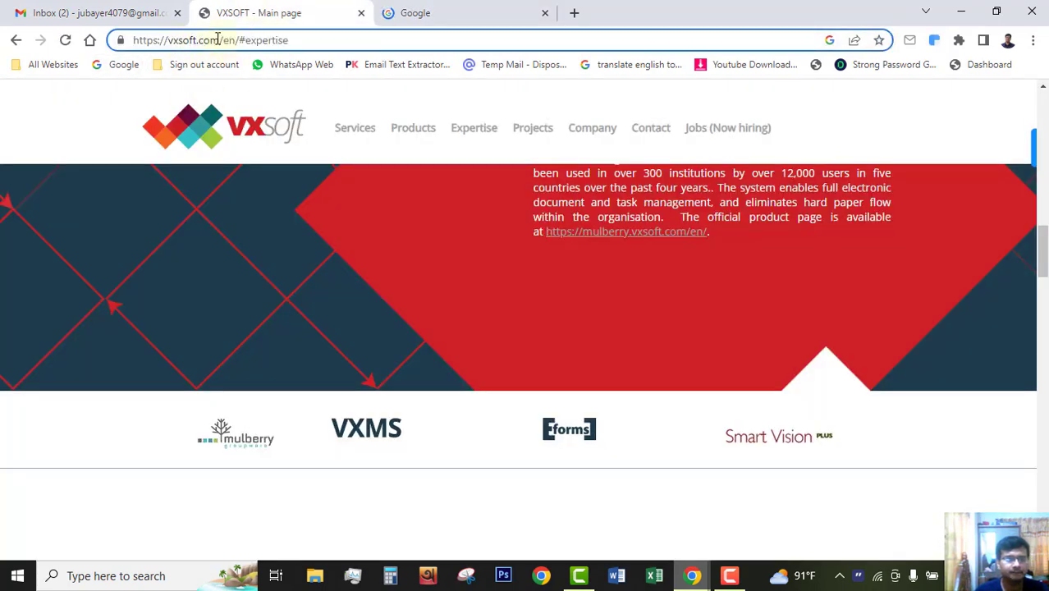
pyautogui.moveTo(219, 39); pyautogui.dragTo(177, 39)
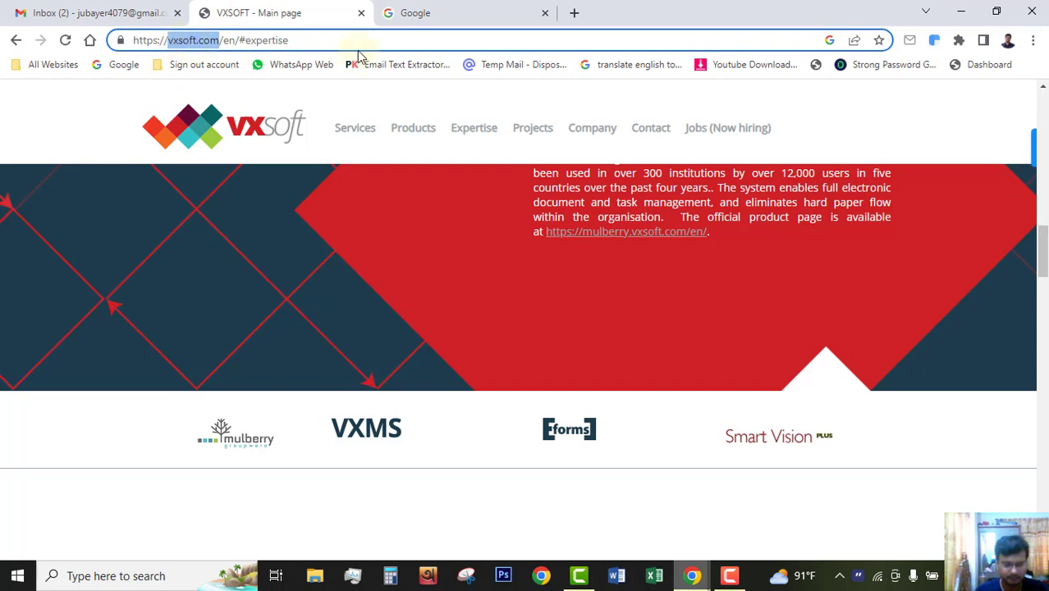
# Step: Search Google for vxsoft.com "founder"
pyautogui.click(457, 14)
pyautogui.click(396, 245)
pyautogui.hotkey('ctrl', 'v')
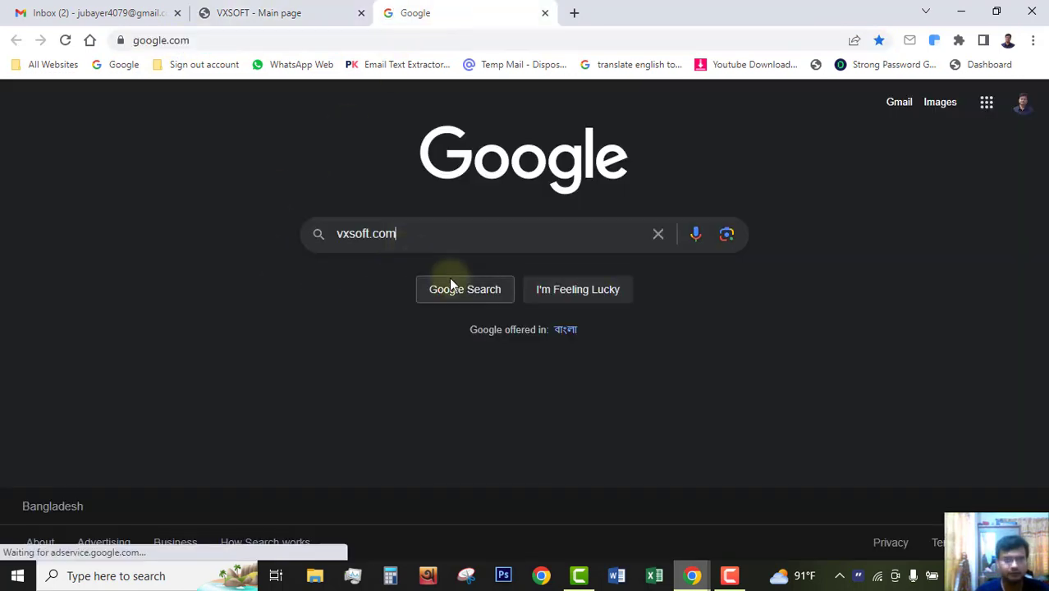
pyautogui.write('"fo')
pyautogui.write('"')
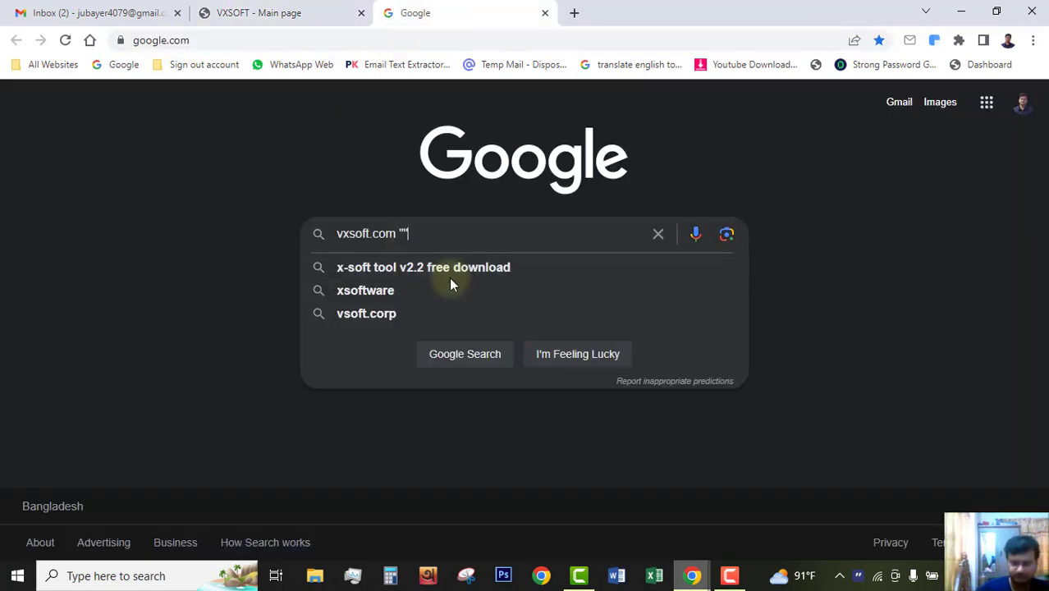
pyautogui.press('Left')
pyautogui.write('found')
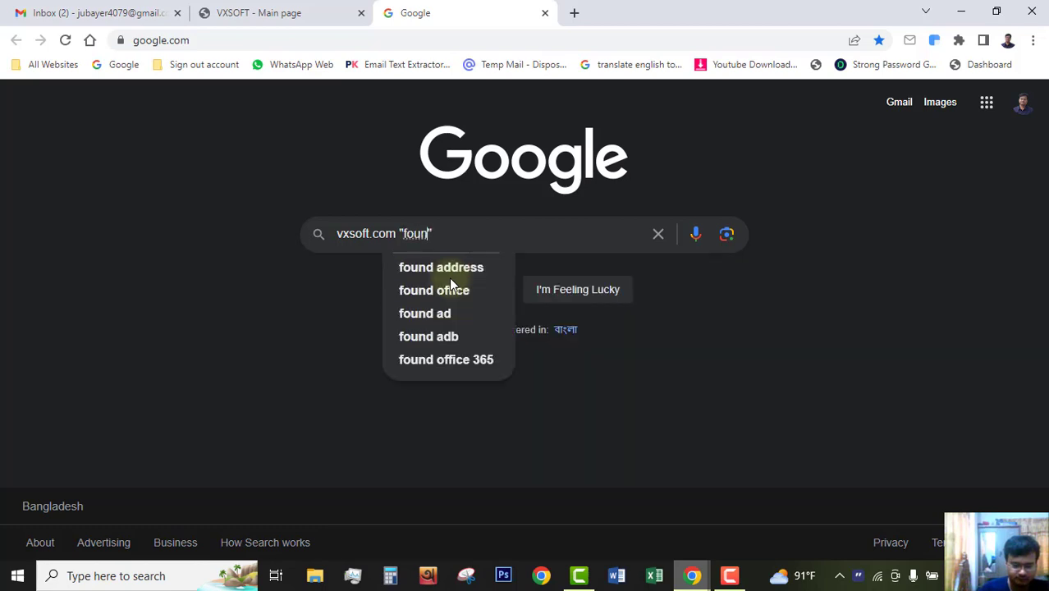
pyautogui.write('e')
pyautogui.press('BackSpace')
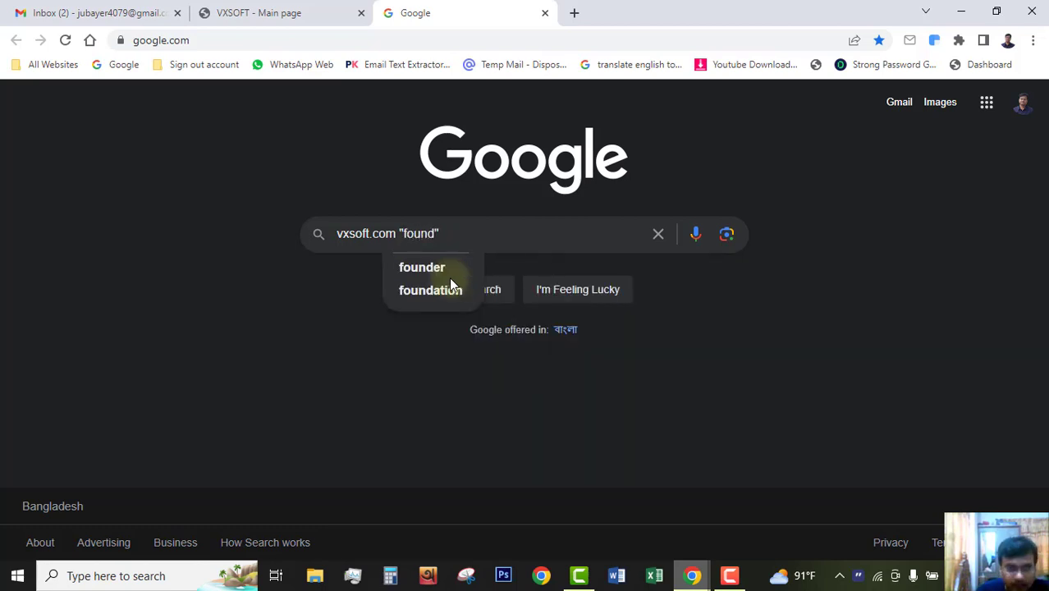
pyautogui.write('er')
pyautogui.press('Return')
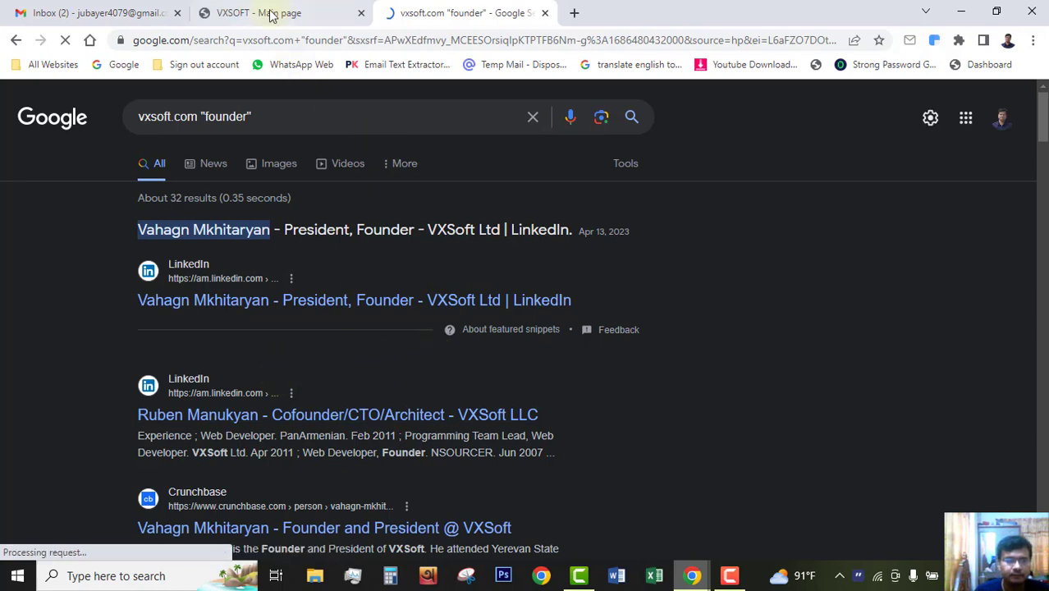
# Step: Review the team section of the VXSOFT page and return to the Google results for the founder
pyautogui.hotkey('ctrl', 'shift', 'Tab')
pyautogui.moveTo(1044, 255); pyautogui.dragTo(1043, 452)
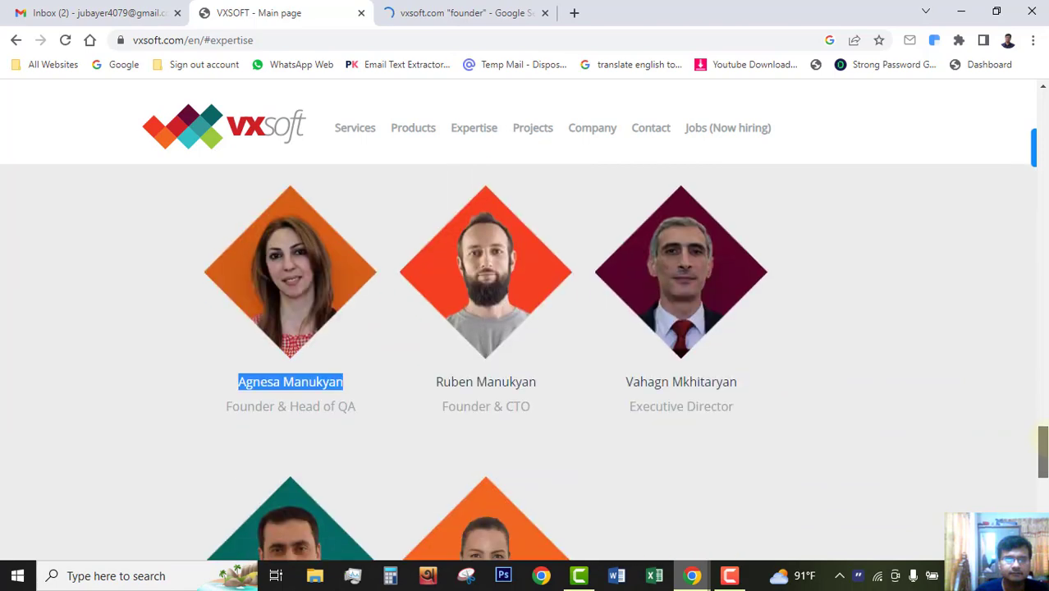
pyautogui.click(458, 18)
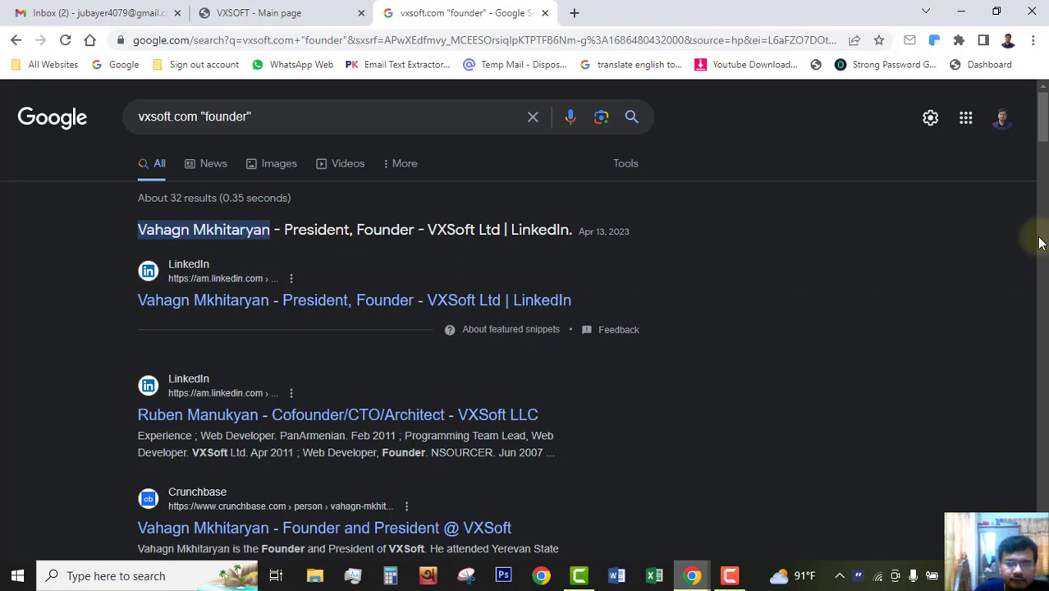
pyautogui.moveTo(1042, 111)
pyautogui.mouseDown()
pyautogui.moveTo(1043, 160)
pyautogui.moveTo(1042, 116)
pyautogui.mouseUp()
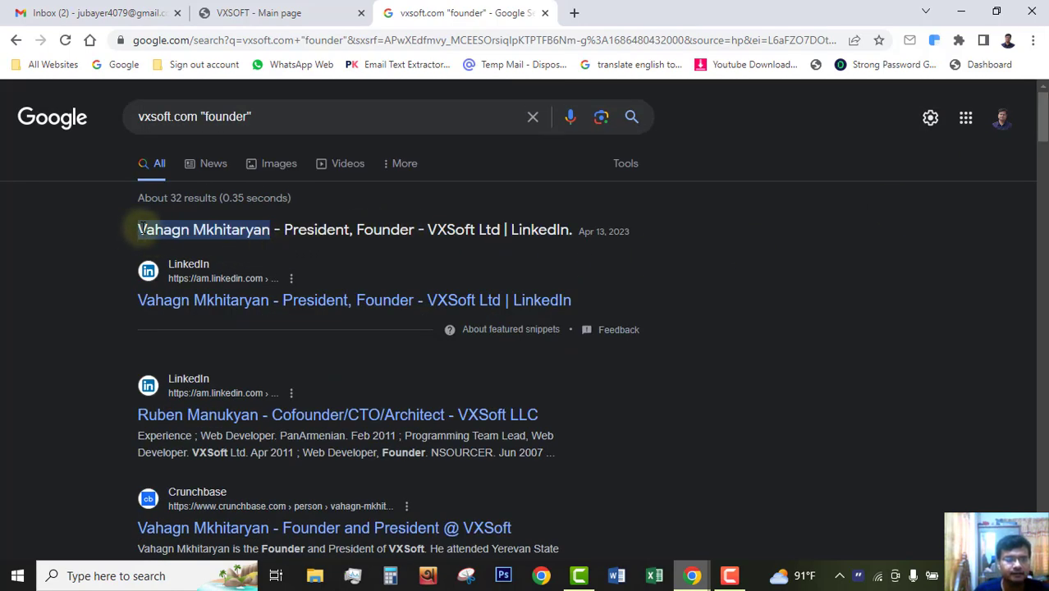
# Step: Copy the founder's full name from the top Google result and compare it with the Executive Director's name on the VXSOFT page
pyautogui.moveTo(140, 231); pyautogui.dragTo(272, 232)
pyautogui.hotkey('ctrl', 'c')
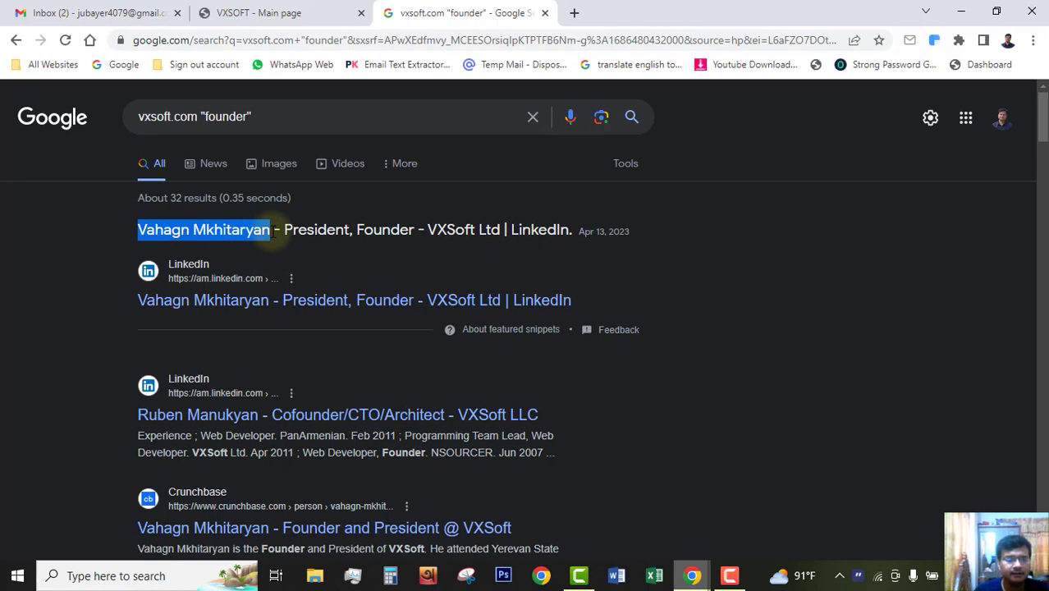
pyautogui.click(272, 10)
pyautogui.moveTo(627, 381); pyautogui.dragTo(723, 386)
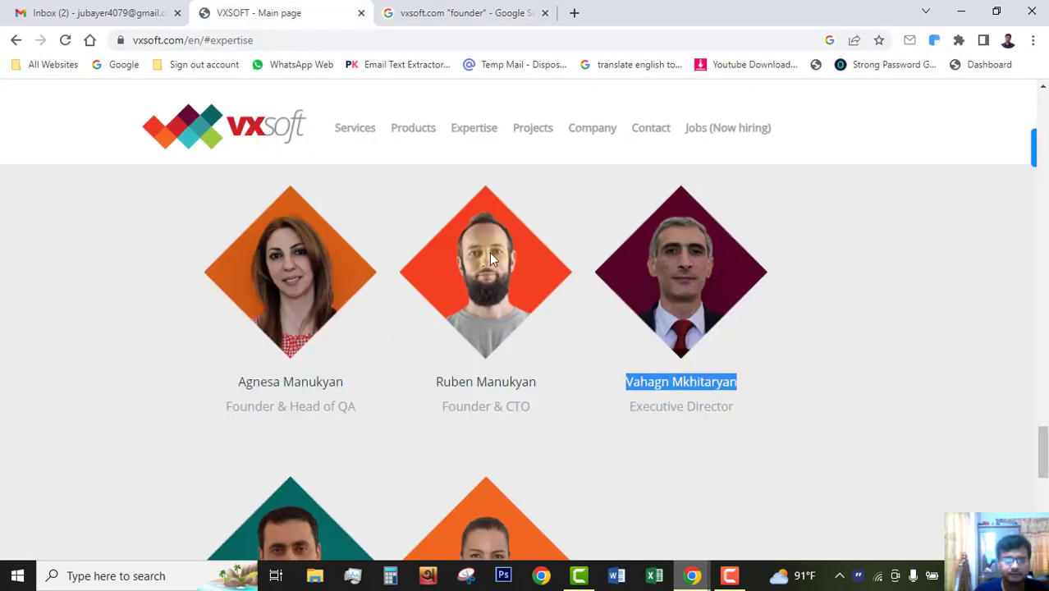
pyautogui.click(459, 12)
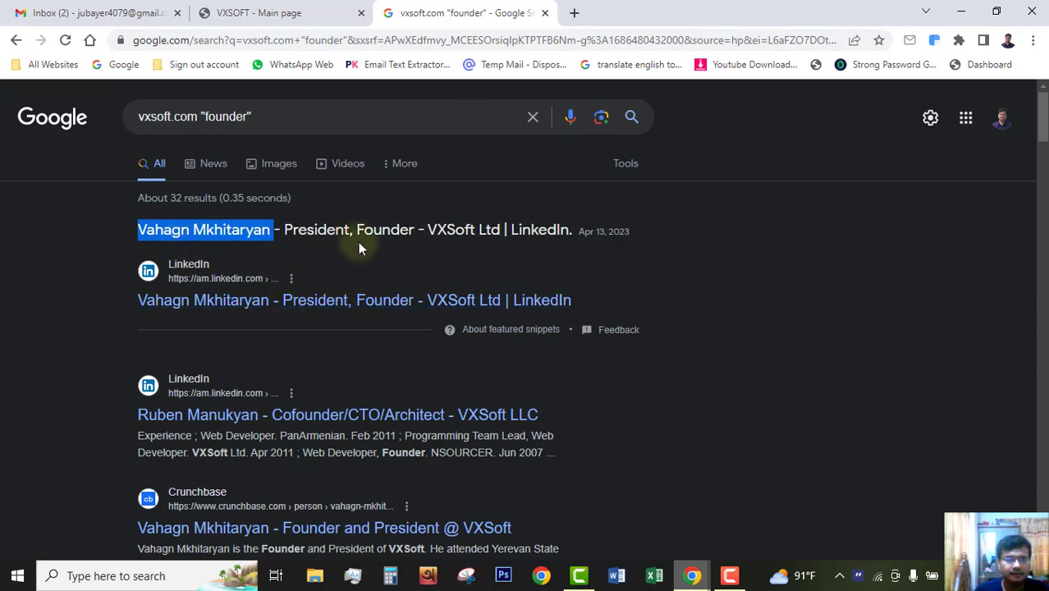
pyautogui.click(314, 12)
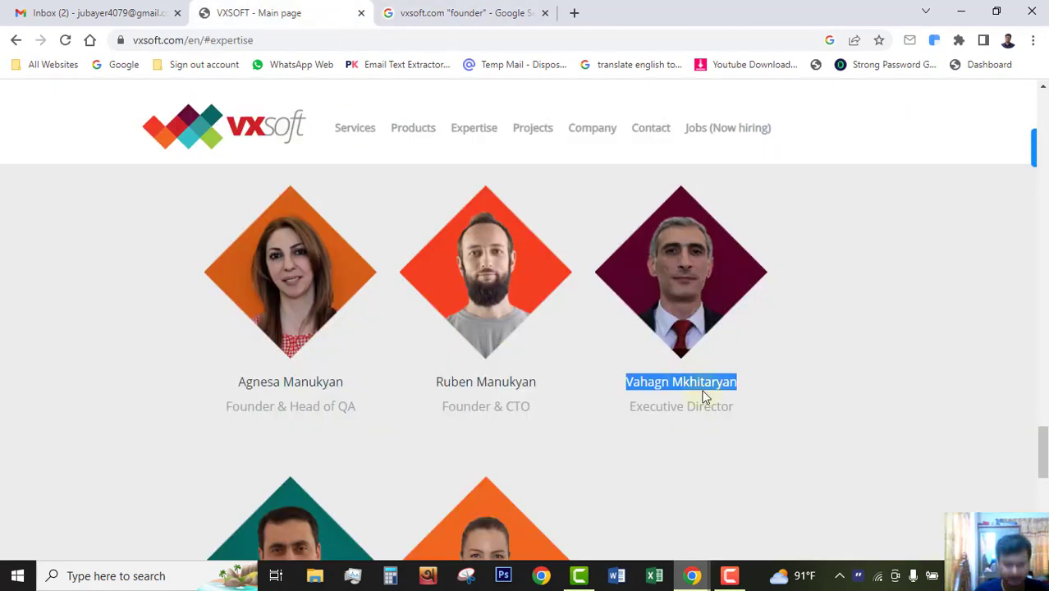
# Step: Enter the founder's full name followed by @ as the recipient of the new Gmail message
pyautogui.click(125, 13)
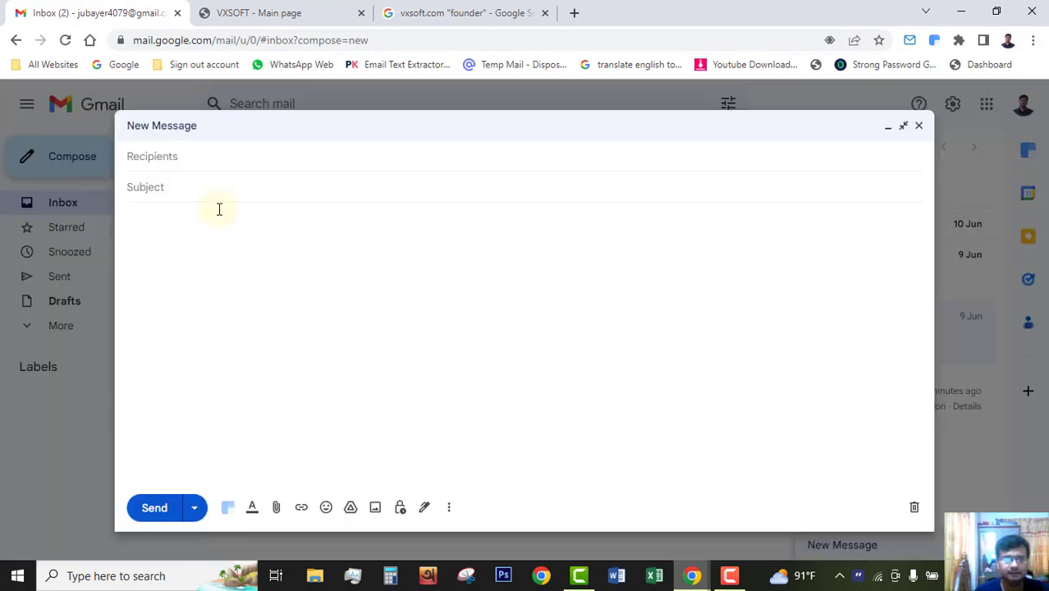
pyautogui.click(170, 168)
pyautogui.hotkey('ctrl', 'v')
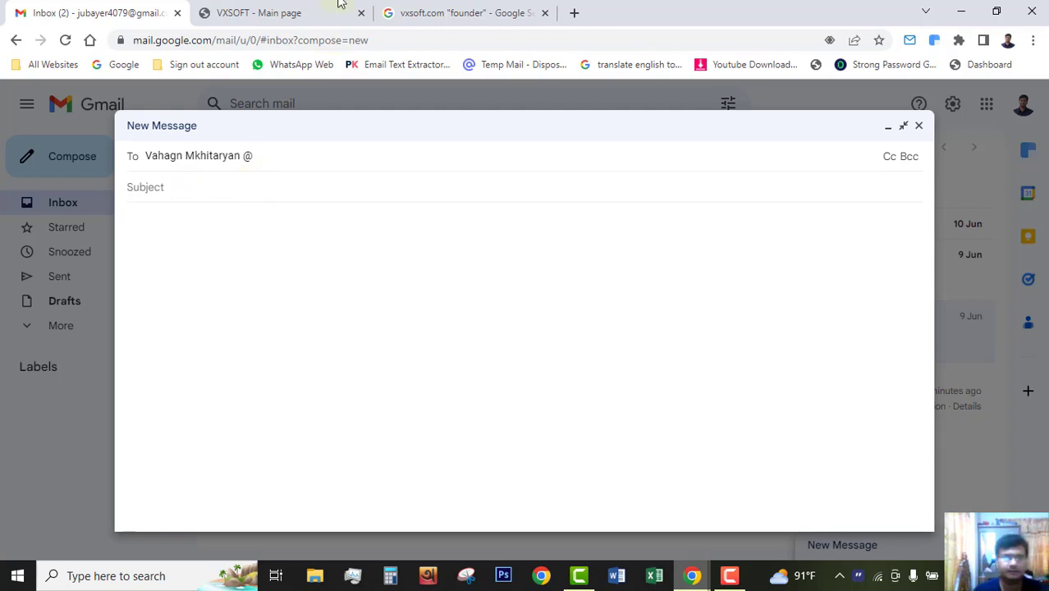
# Step: Copy the domain vxsoft.com from the VXSOFT page's web address and append it to the recipient entry in Gmail
pyautogui.click(271, 13)
pyautogui.click(182, 40)
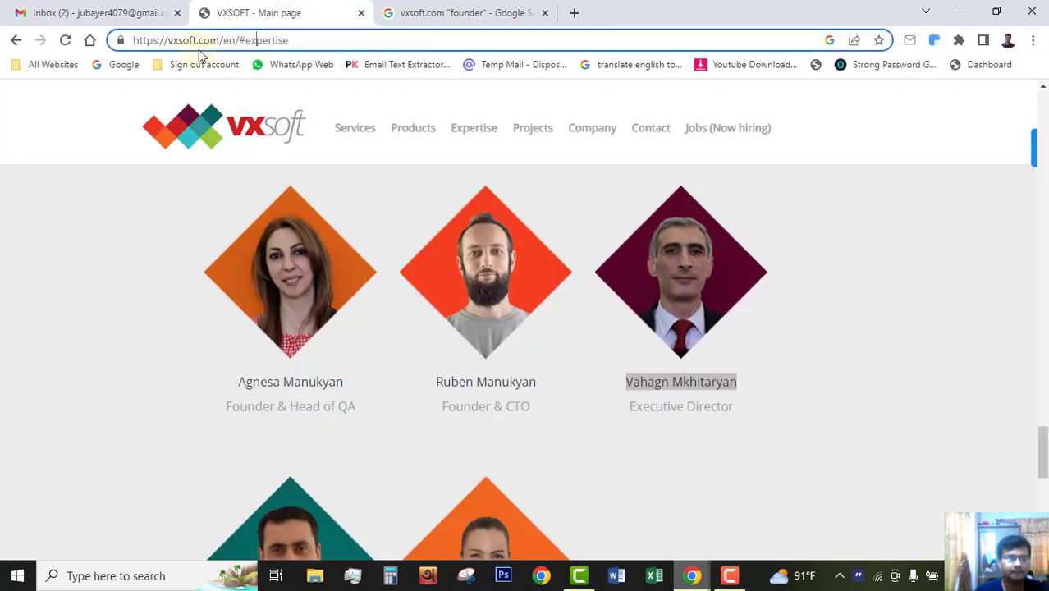
pyautogui.moveTo(220, 40); pyautogui.dragTo(168, 42)
pyautogui.hotkey('ctrl', 'c')
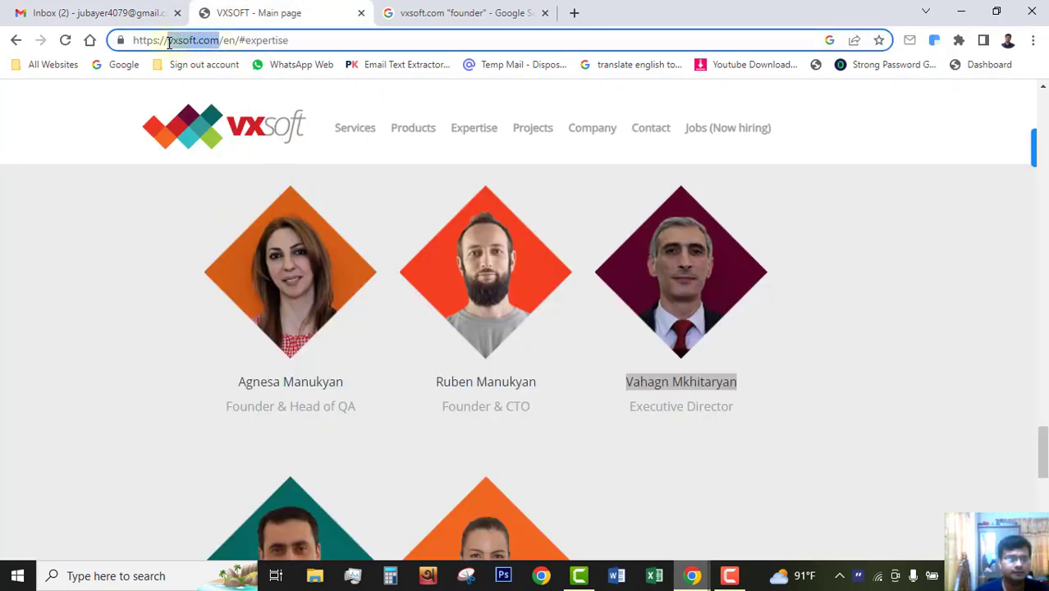
pyautogui.click(90, 13)
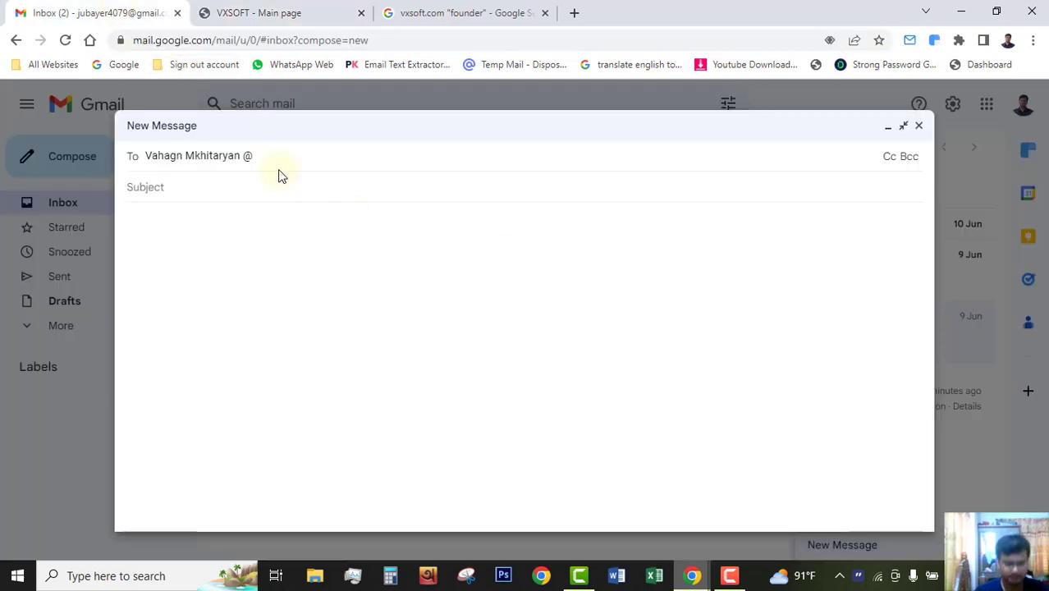
pyautogui.hotkey('ctrl', 'v')
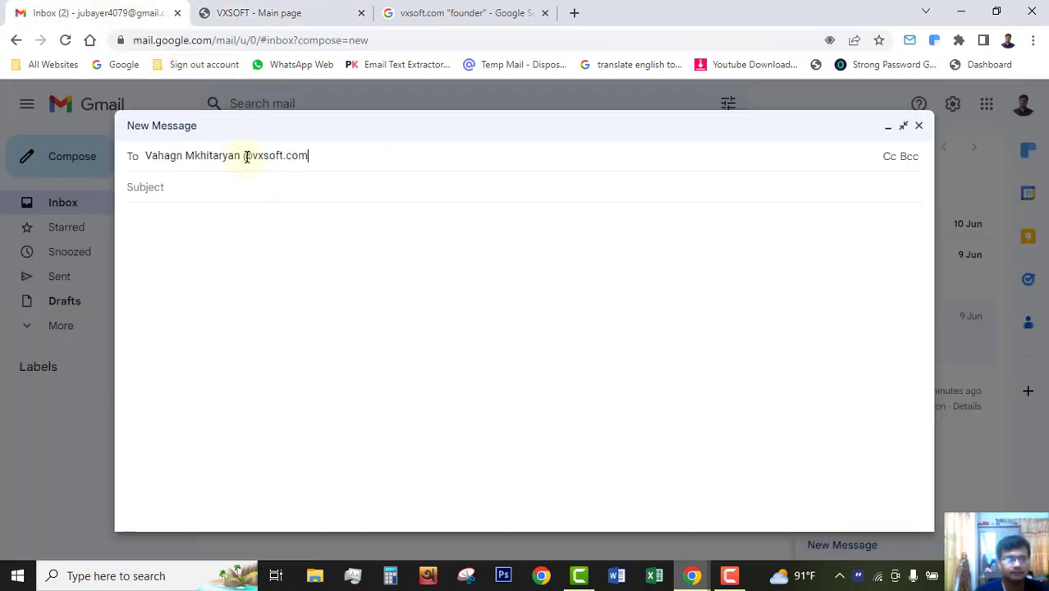
pyautogui.press('BackSpace')
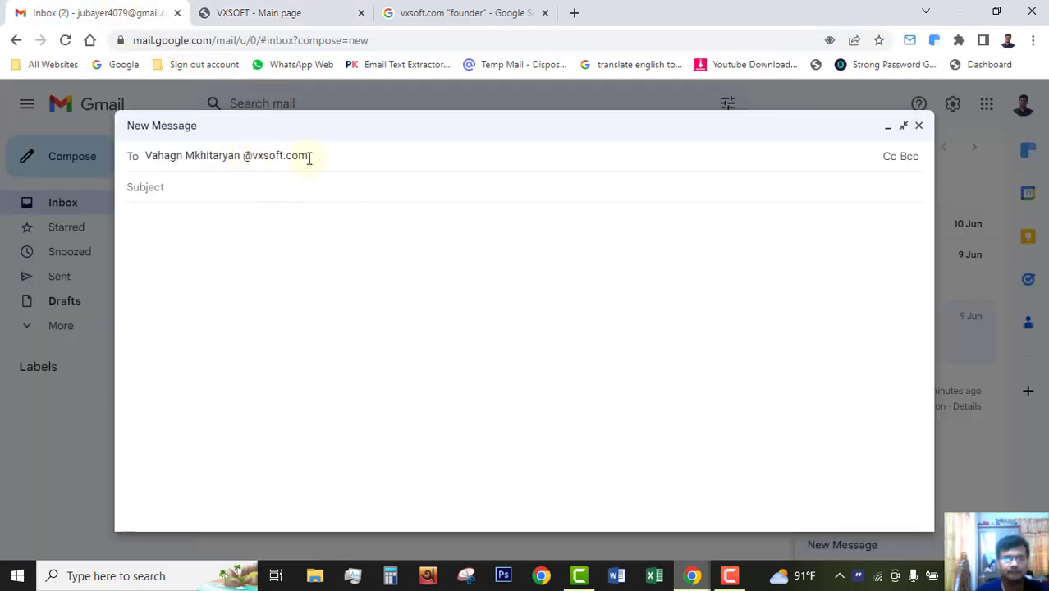
# Step: Shrink the compose window, open the detailed contact view of the first suggested address and highlight the address shown there
pyautogui.click(906, 131)
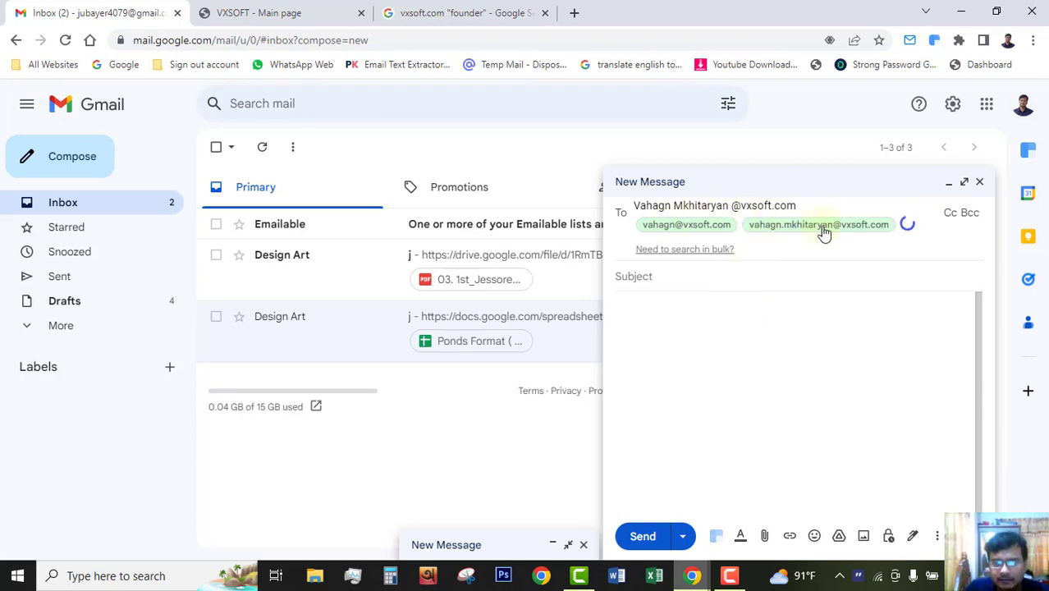
pyautogui.moveTo(686, 232)
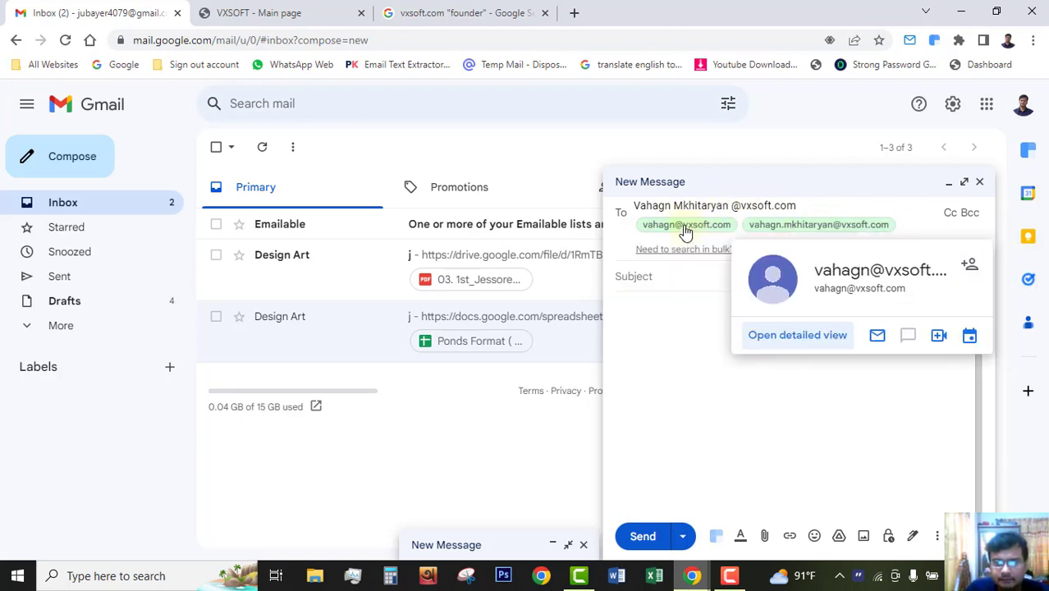
pyautogui.click(784, 335)
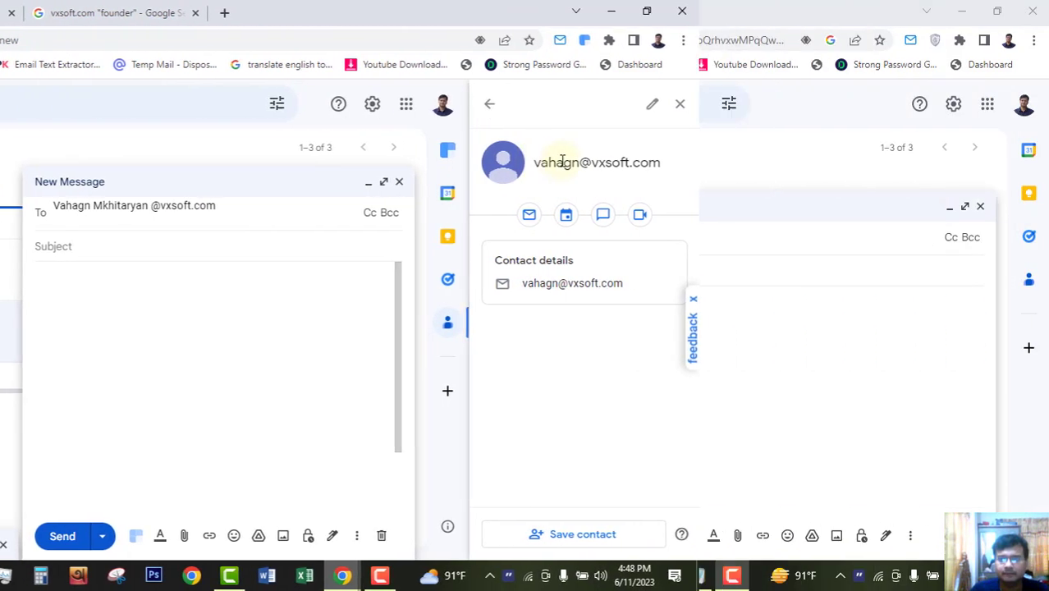
pyautogui.moveTo(885, 163); pyautogui.dragTo(1011, 163)
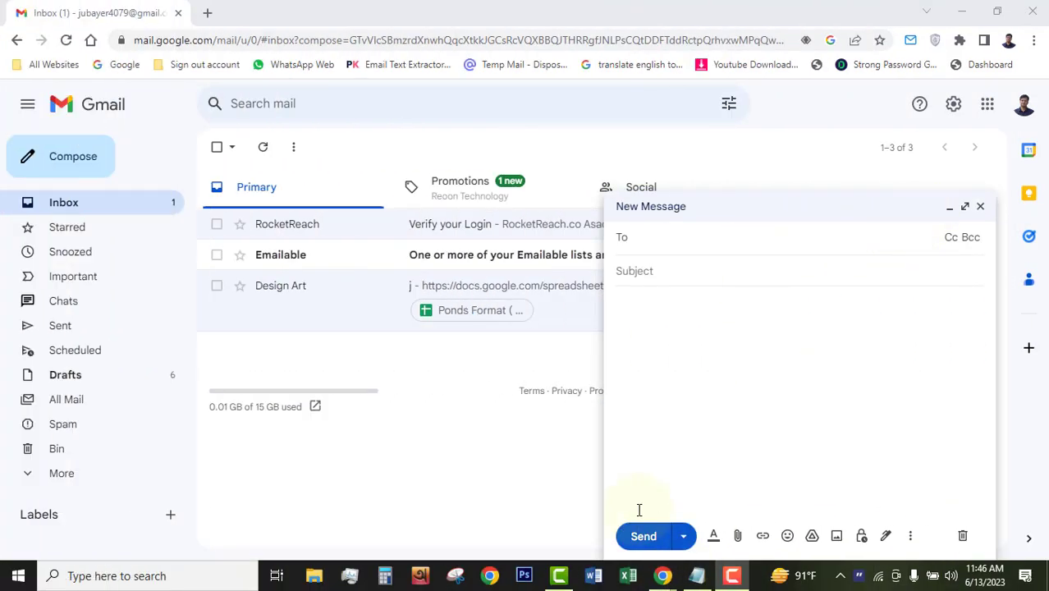
# Step: Switch to the Google Maps browser window and search for "hospital in south africa"
pyautogui.moveTo(662, 576)
pyautogui.click(743, 517)
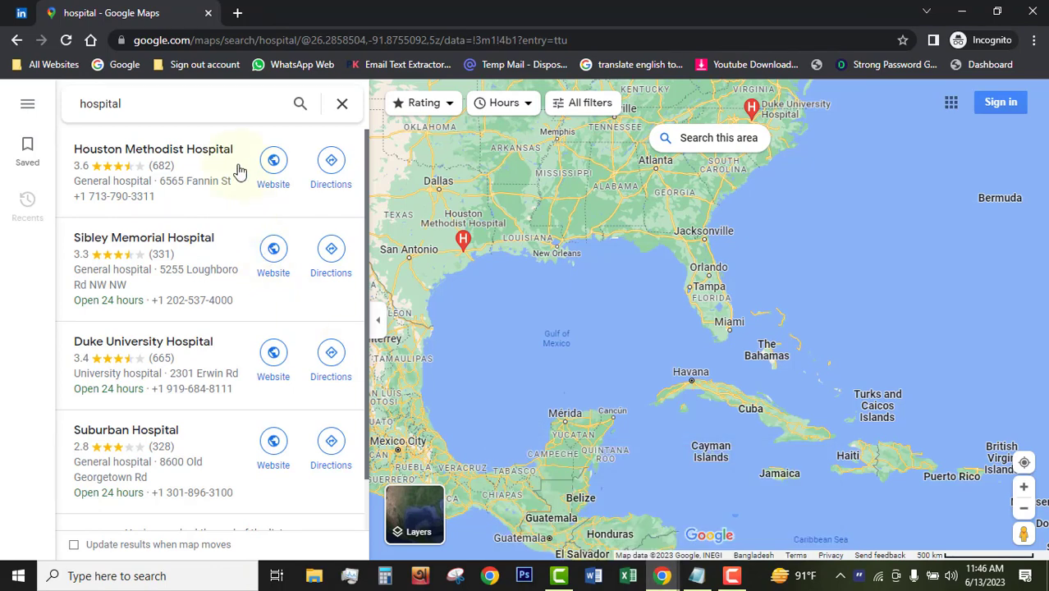
pyautogui.click(143, 108)
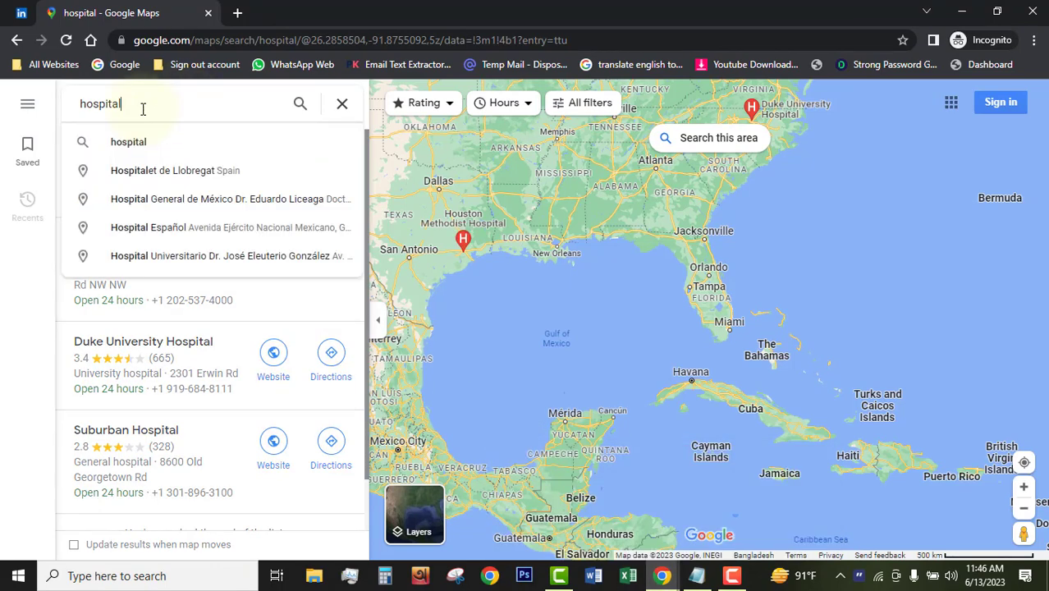
pyautogui.write('in sou')
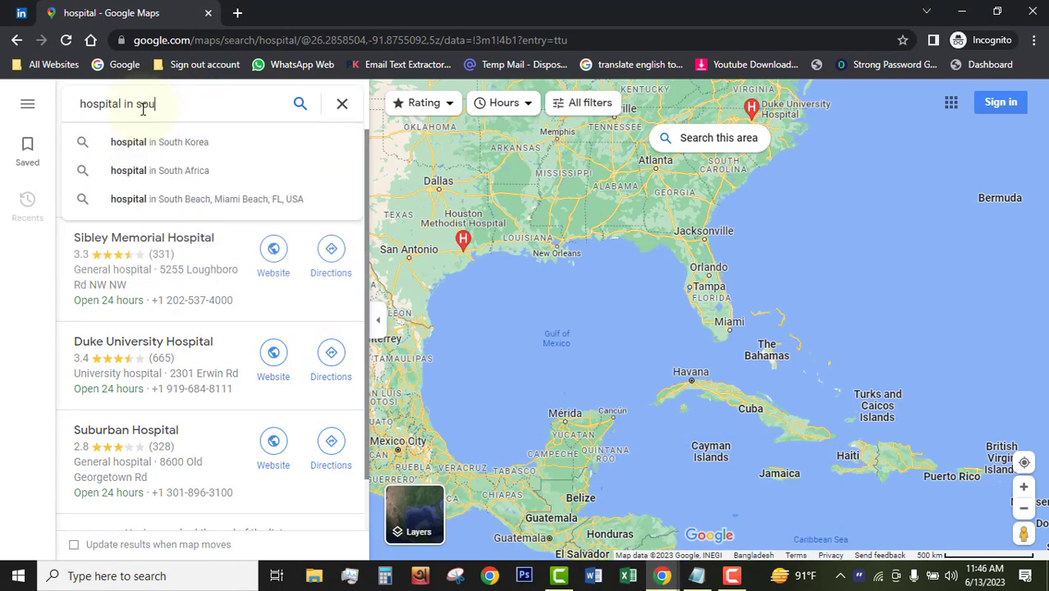
pyautogui.write('th africa')
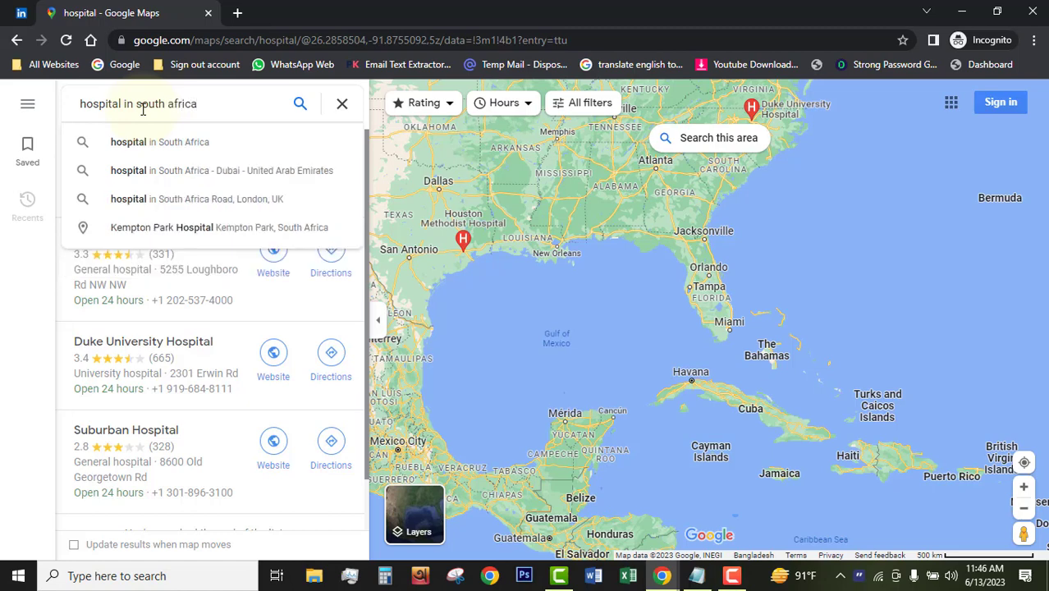
pyautogui.press('Return')
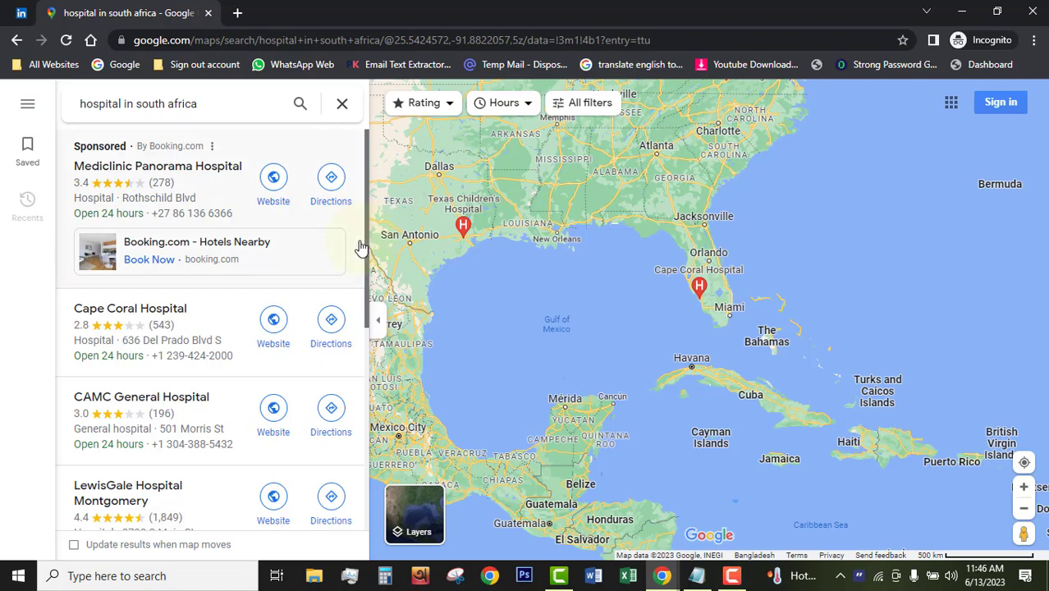
# Step: Find Netcare Park Lane Hospital in the Google Maps results and open its website
pyautogui.moveTo(368, 264); pyautogui.dragTo(356, 153)
pyautogui.moveTo(371, 276); pyautogui.dragTo(358, 479)
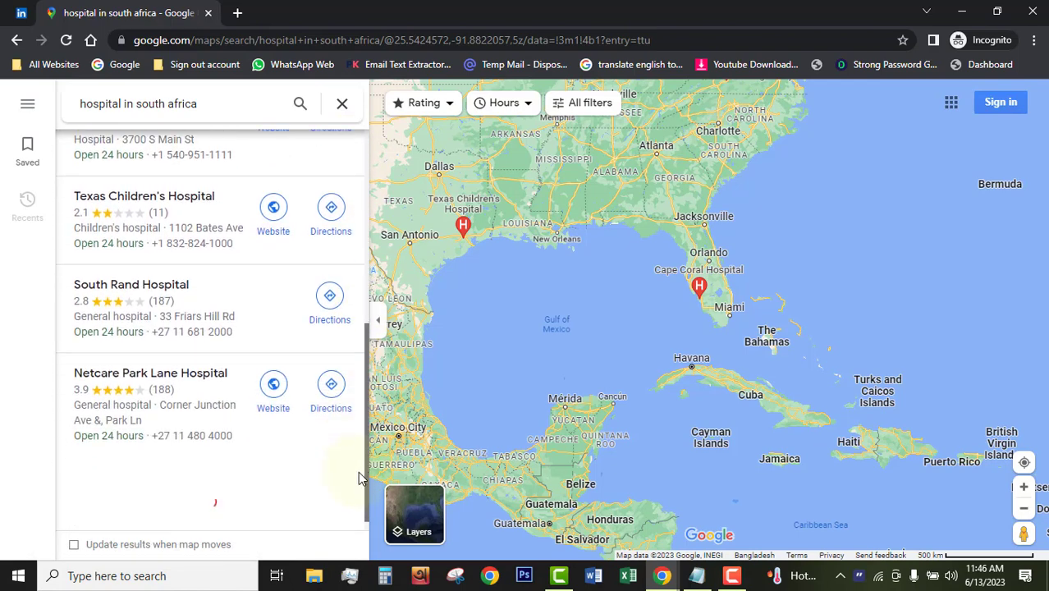
pyautogui.click(271, 371)
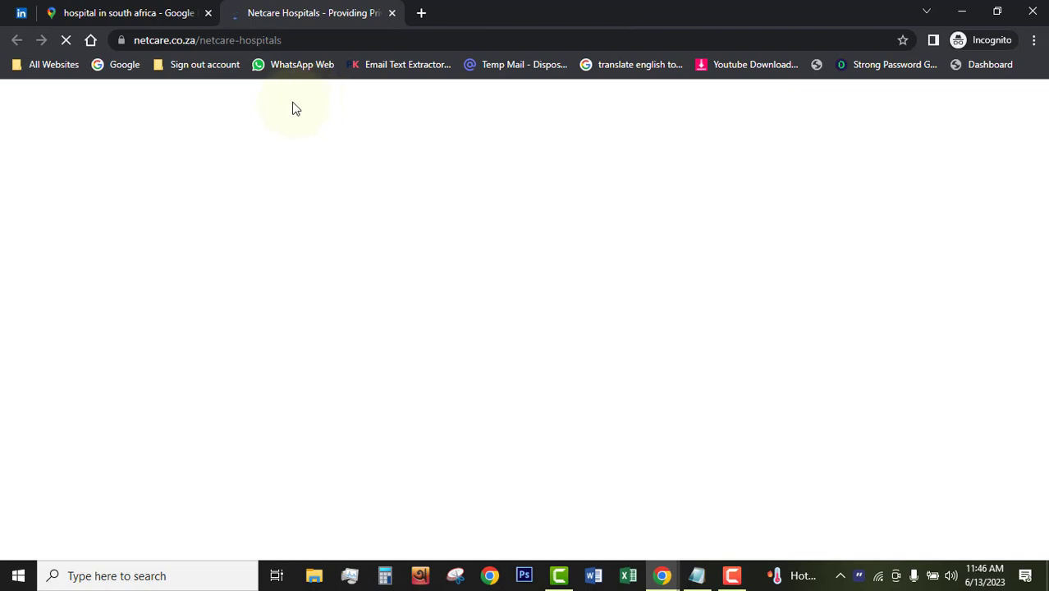
pyautogui.click(317, 40)
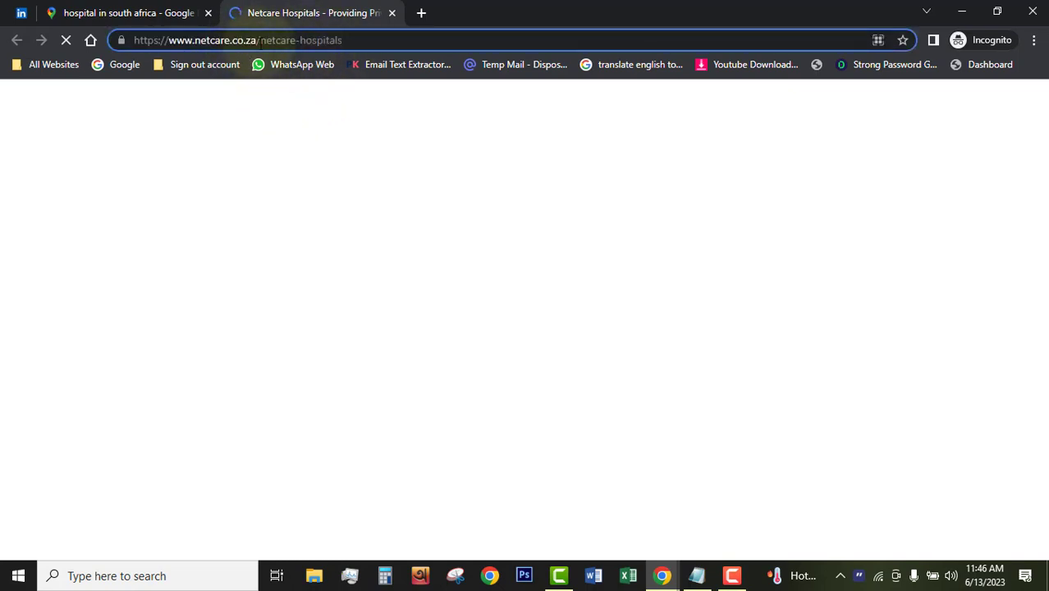
pyautogui.moveTo(257, 41); pyautogui.dragTo(194, 41)
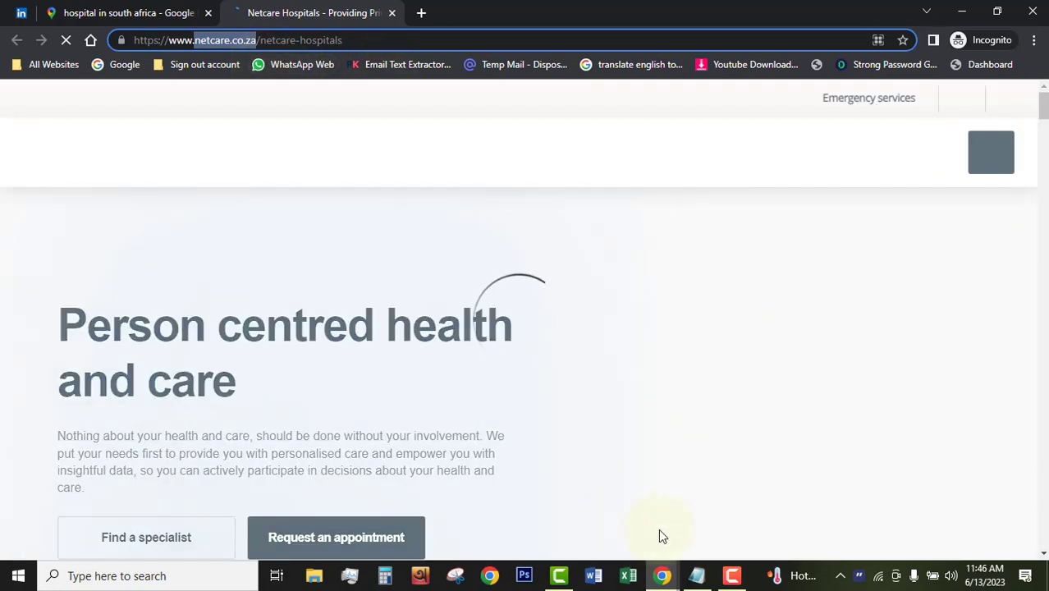
pyautogui.click(663, 574)
pyautogui.click(580, 525)
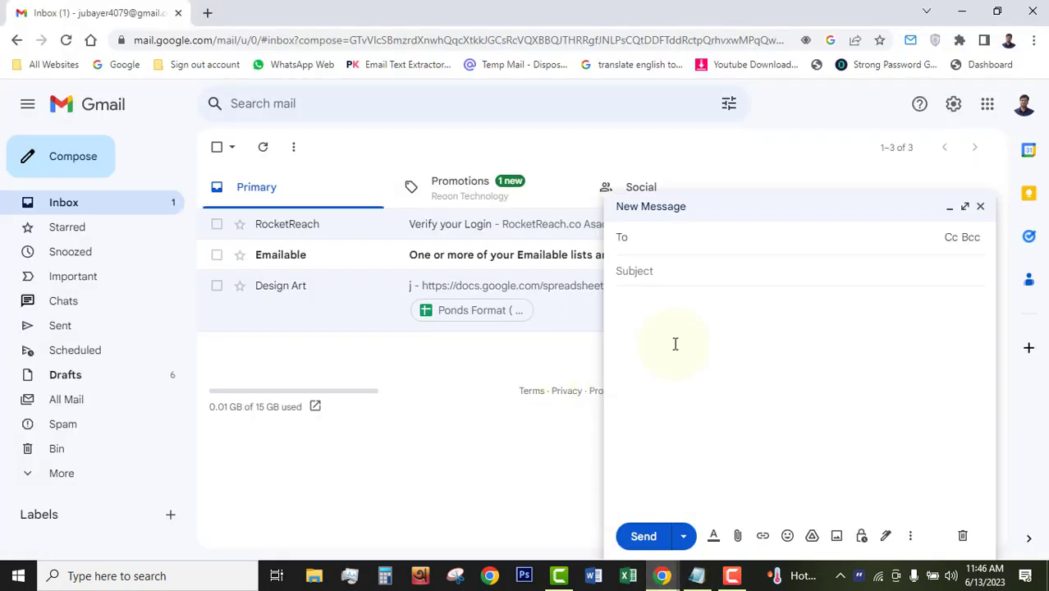
pyautogui.write('netcare.co.za')
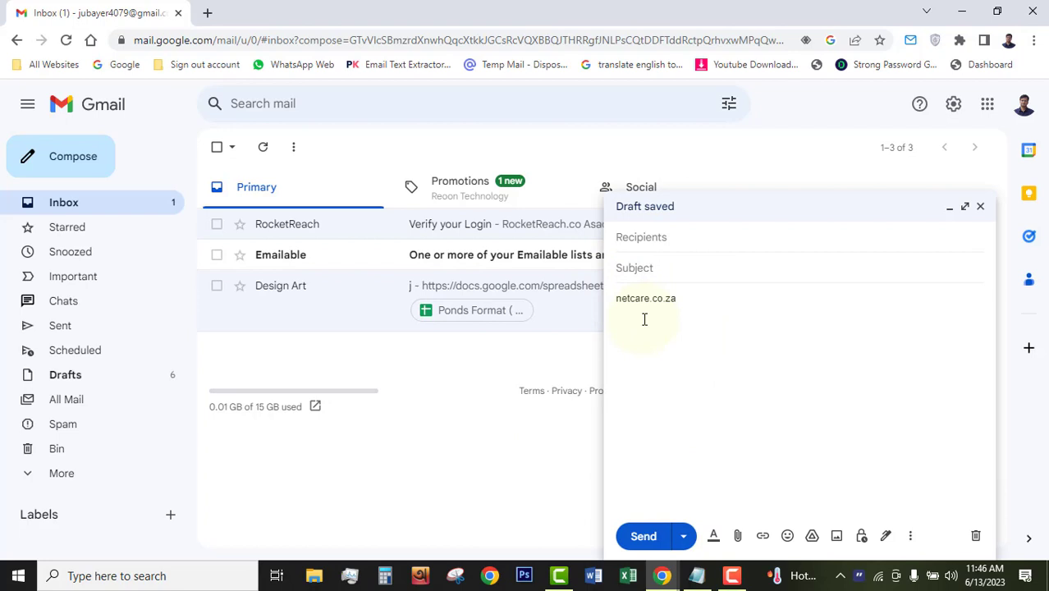
pyautogui.write('@')
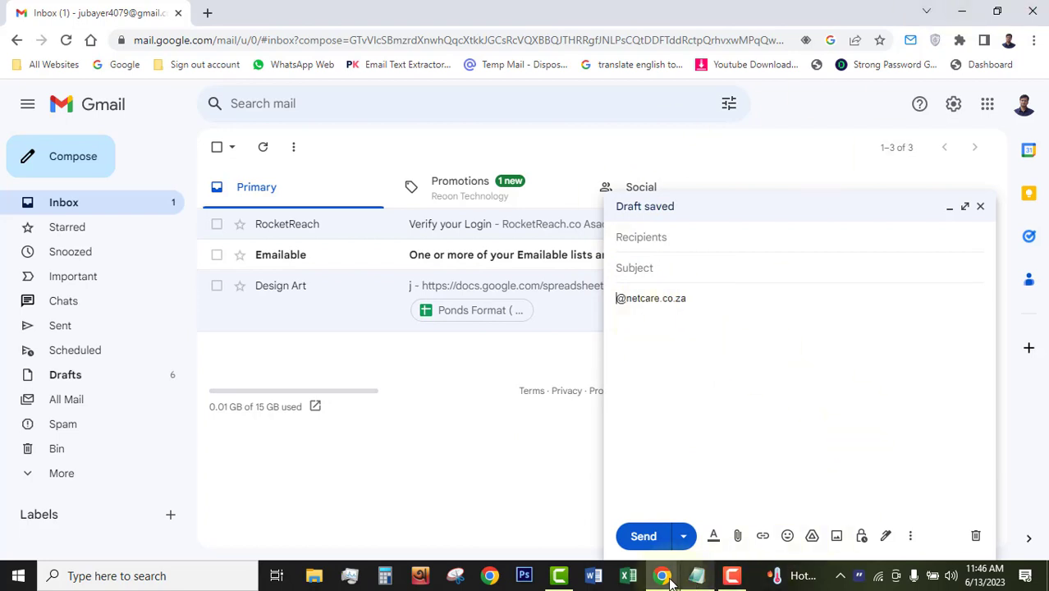
# Step: Switch back to the Netcare Hospitals website and look through its overview page
pyautogui.moveTo(661, 575)
pyautogui.click(776, 546)
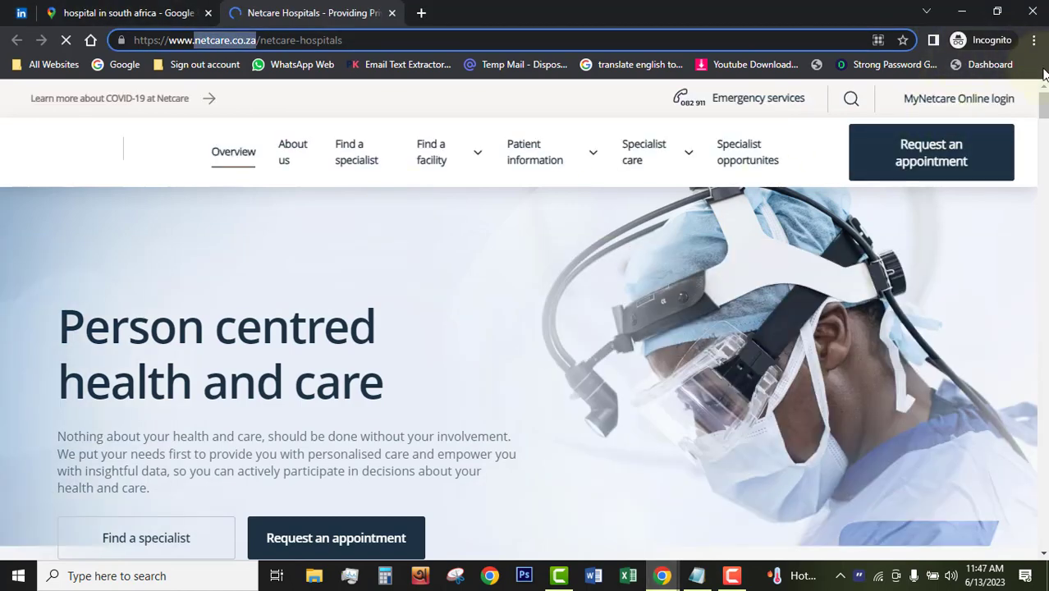
pyautogui.scroll(-3, 1045, 110)
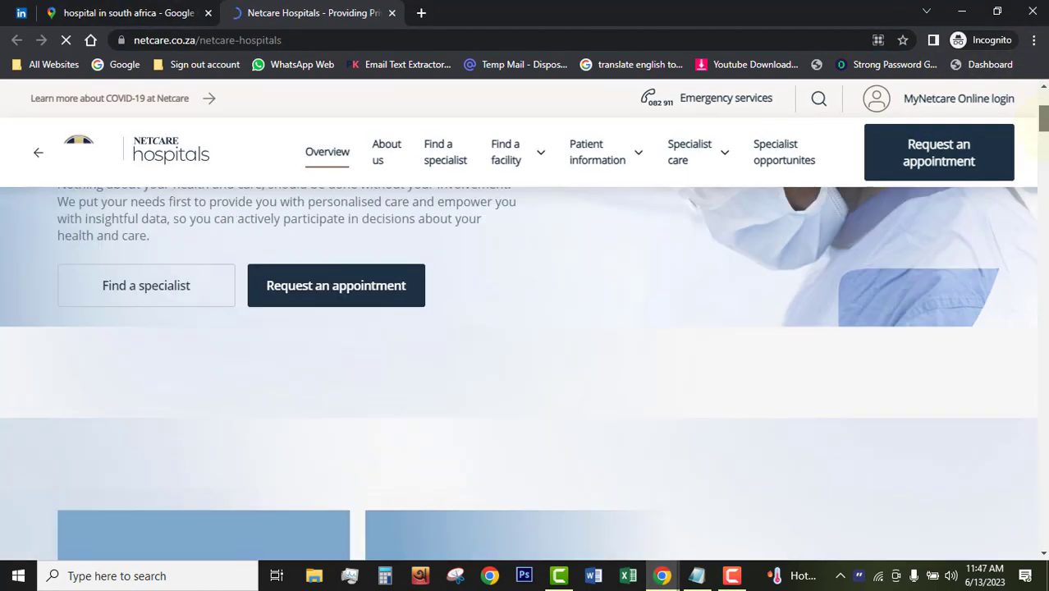
pyautogui.scroll(-6, 1045, 114)
pyautogui.scroll(8, 1044, 114)
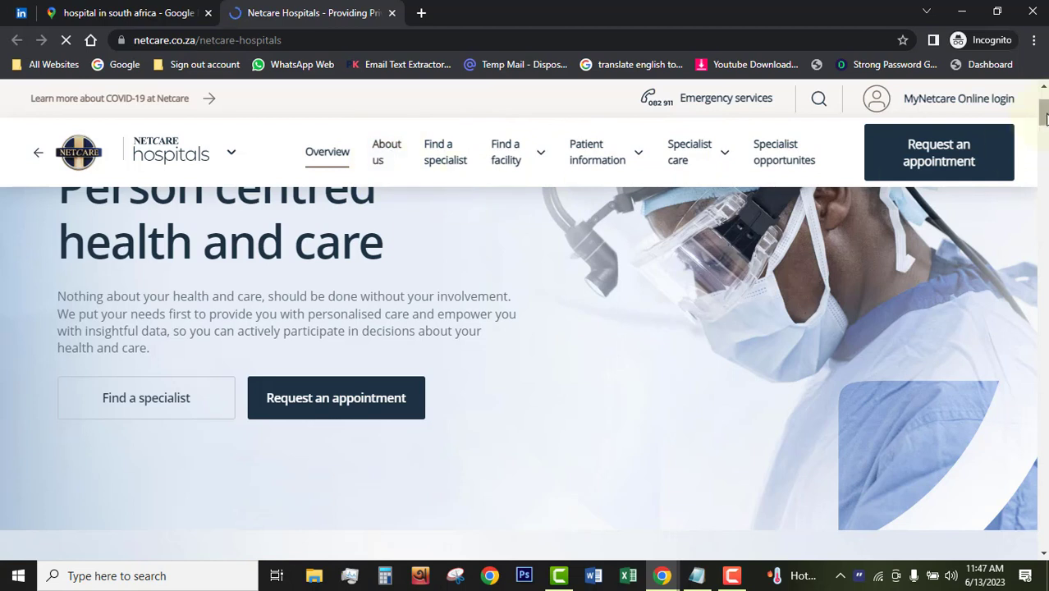
# Step: Open Google in a new browser tab and enter netcare.co.za as the search text
pyautogui.click(421, 13)
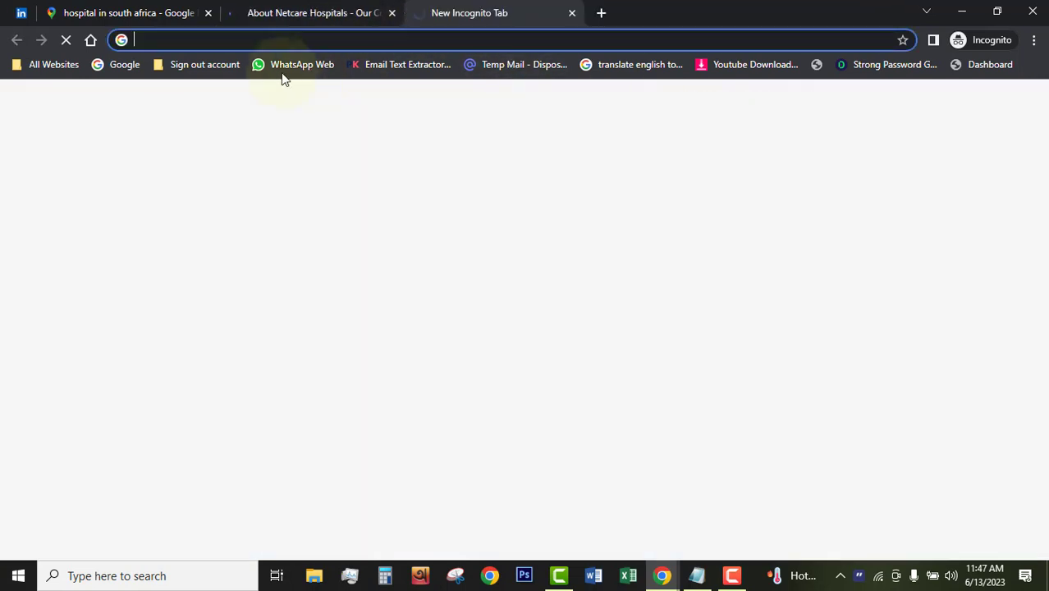
pyautogui.click(128, 66)
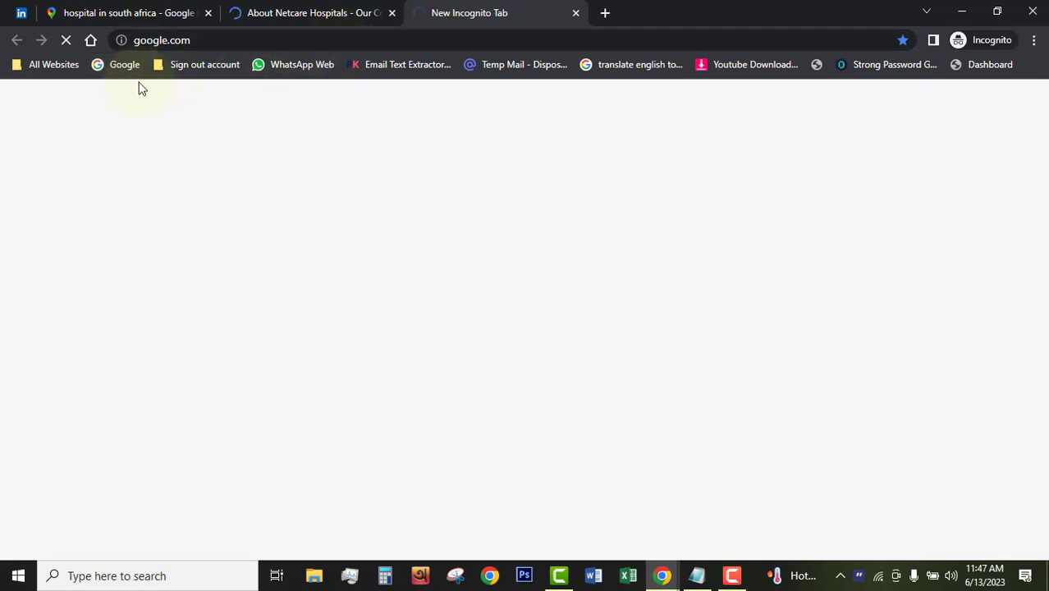
pyautogui.write('netcare.co.za')
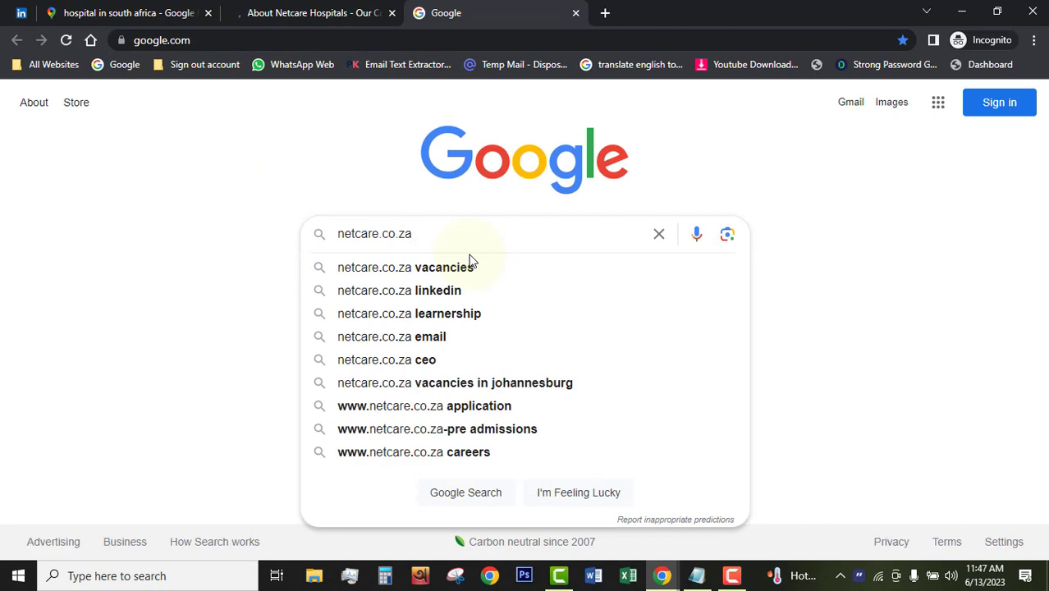
pyautogui.click(475, 313)
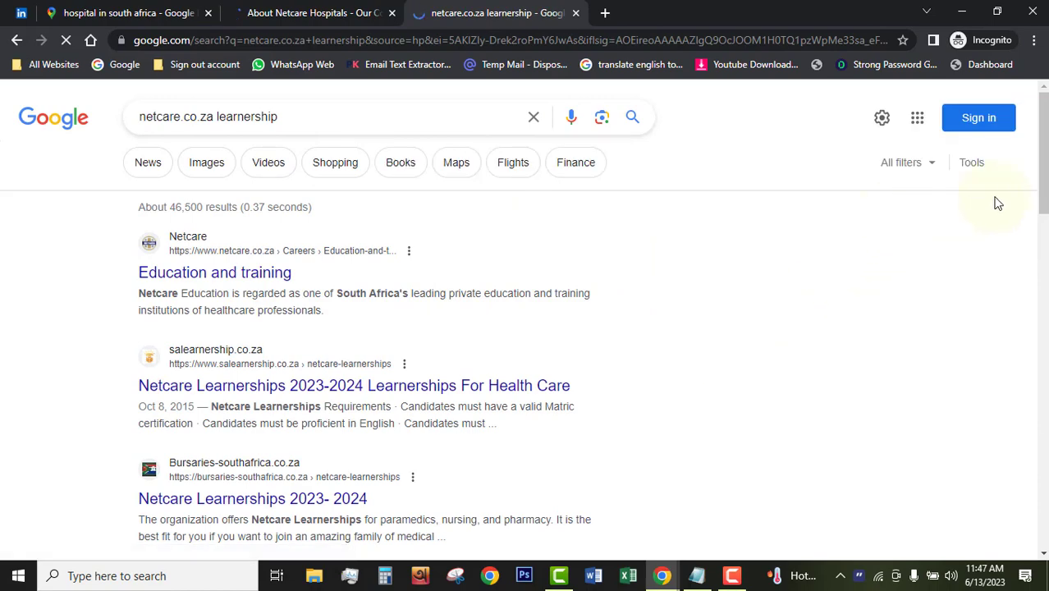
pyautogui.moveTo(1045, 156); pyautogui.dragTo(1044, 186)
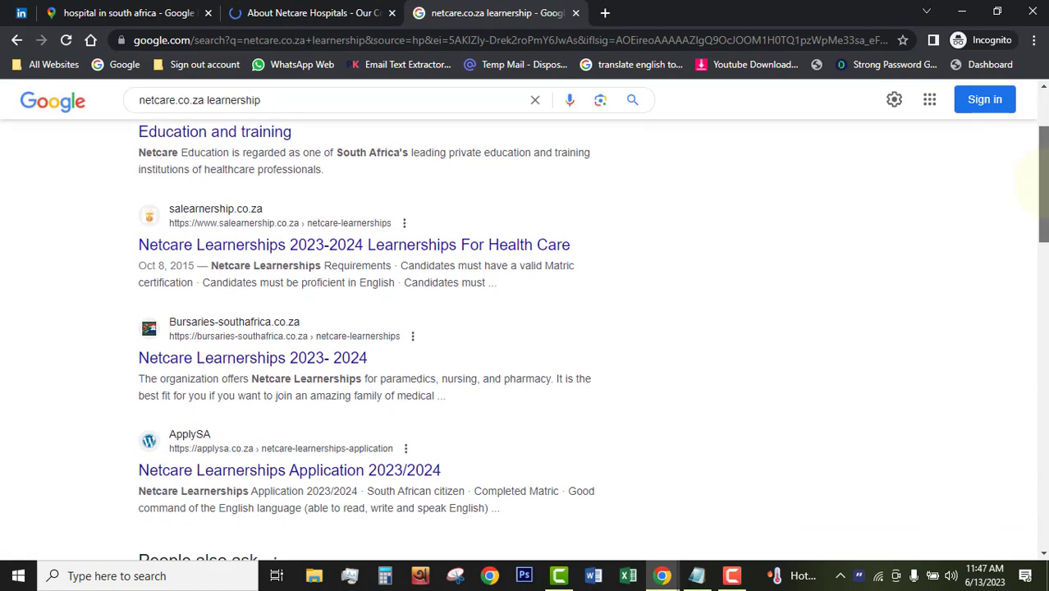
pyautogui.scroll(2, 1036, 181)
pyautogui.moveTo(345, 115); pyautogui.dragTo(242, 119)
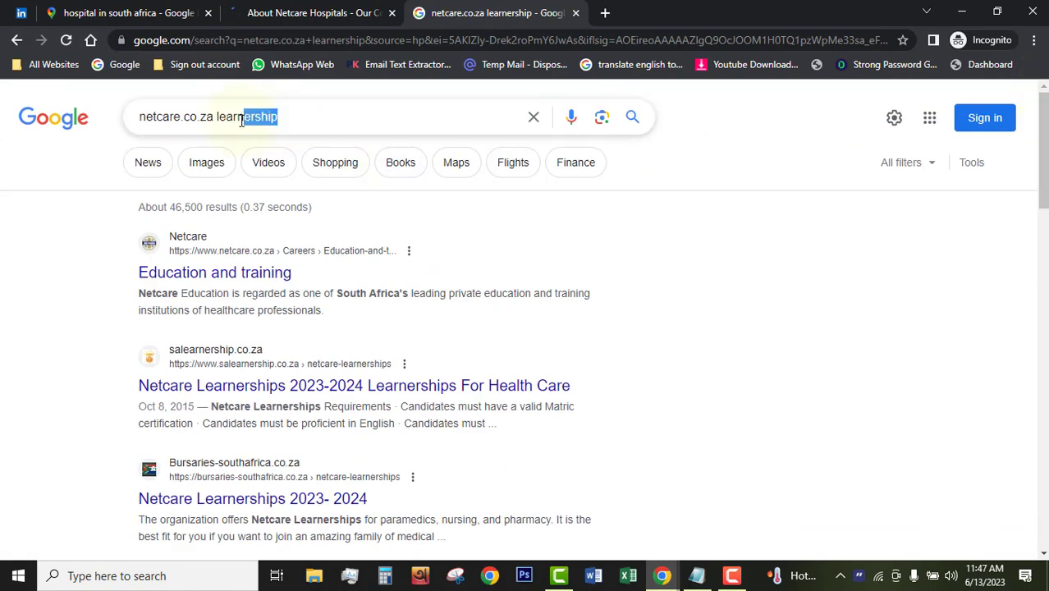
pyautogui.press('BackSpace')
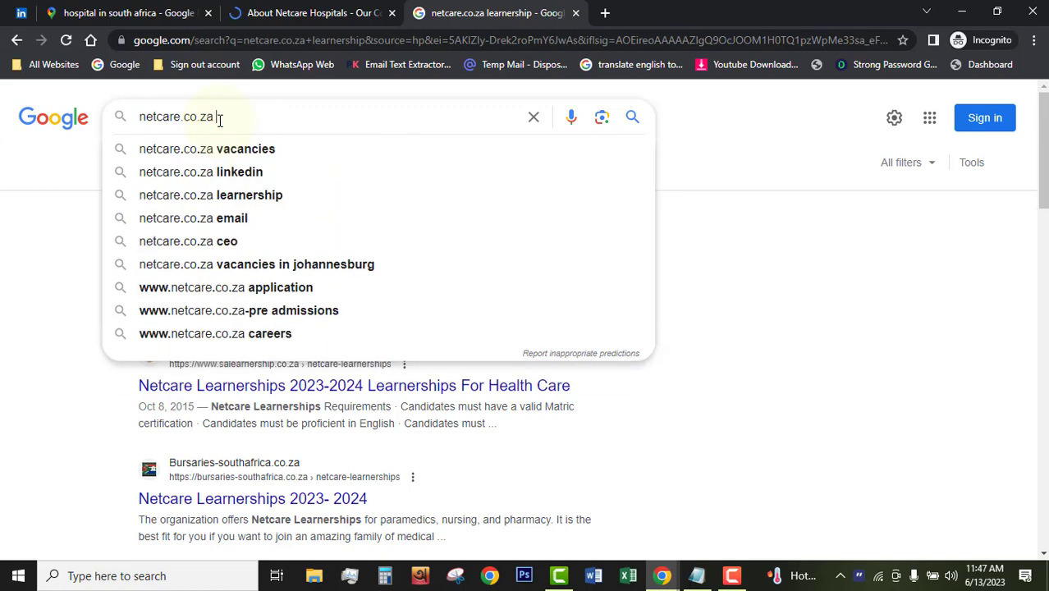
# Step: Search Google for netcare.co.za "CEO" and copy the executive's full name from the featured result
pyautogui.write('"CEO"')
pyautogui.press('Return')
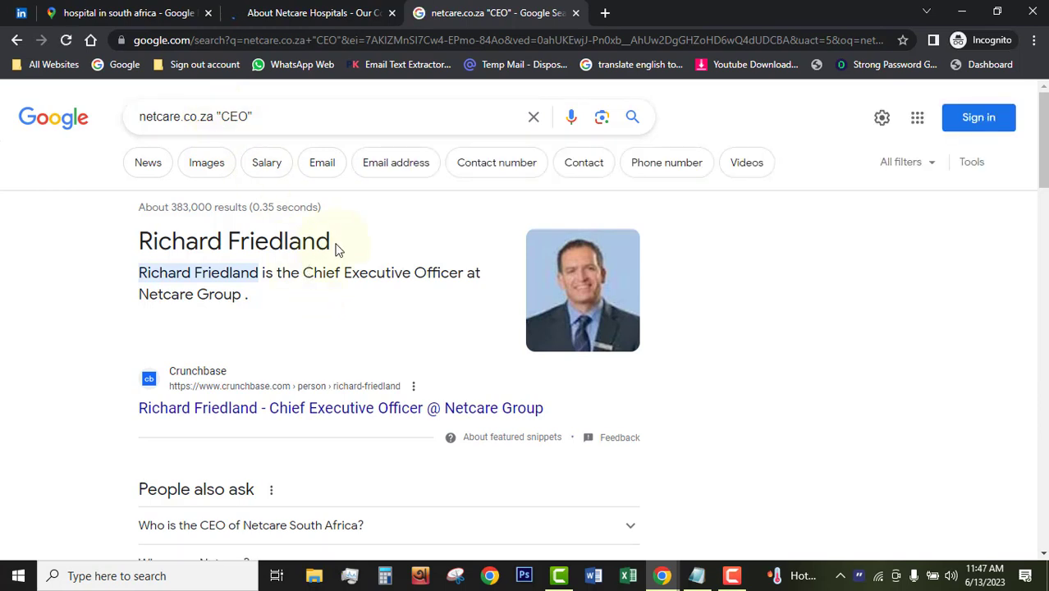
pyautogui.moveTo(336, 249); pyautogui.dragTo(143, 244)
pyautogui.hotkey('ctrl', 'c')
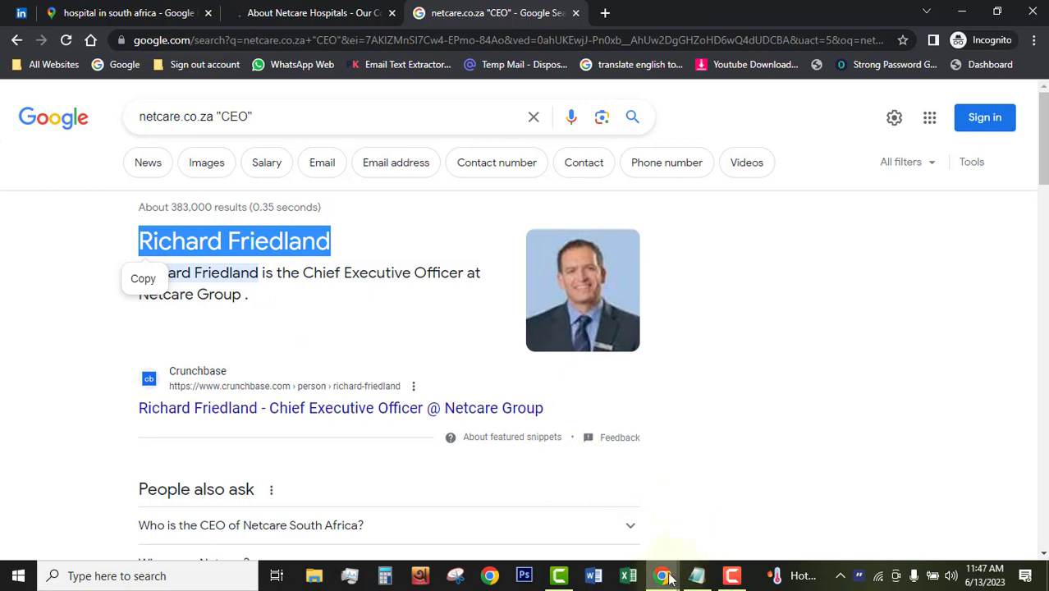
pyautogui.moveTo(662, 575)
pyautogui.click(567, 525)
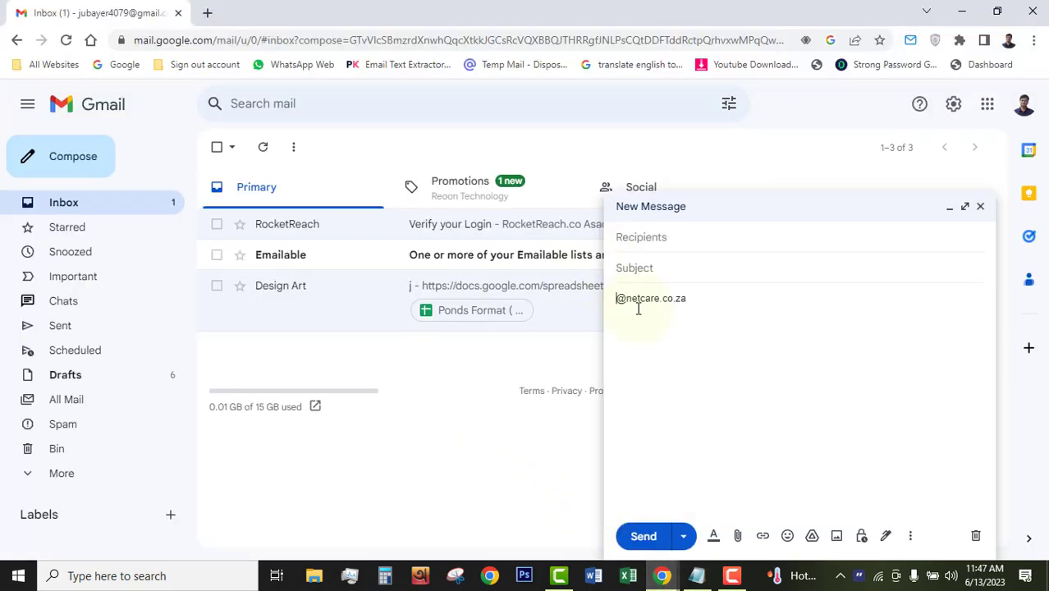
pyautogui.hotkey('ctrl', 'v')
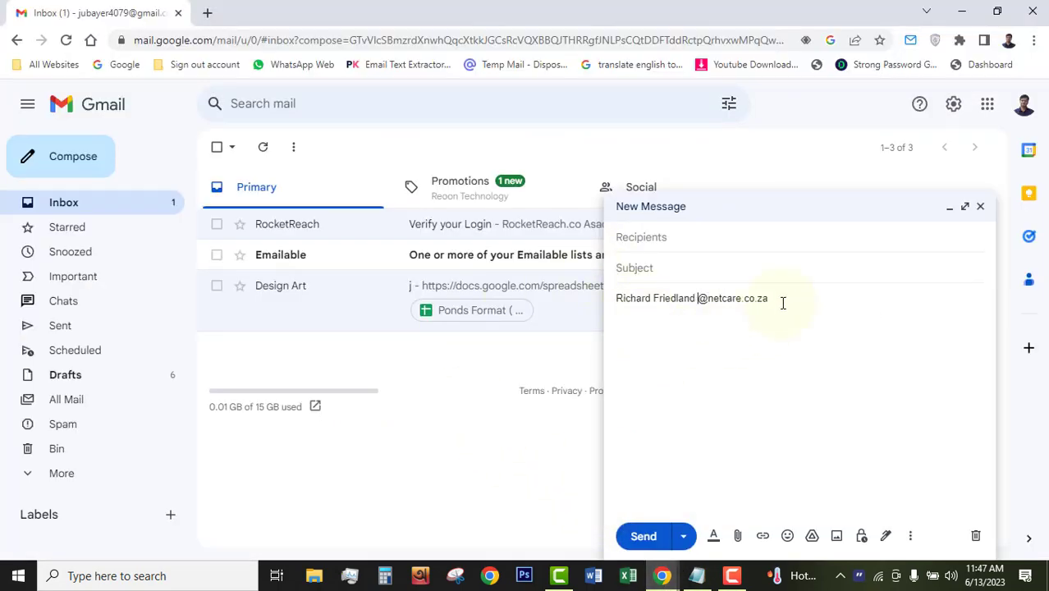
pyautogui.moveTo(782, 301); pyautogui.dragTo(588, 309)
pyautogui.hotkey('ctrl', 'c')
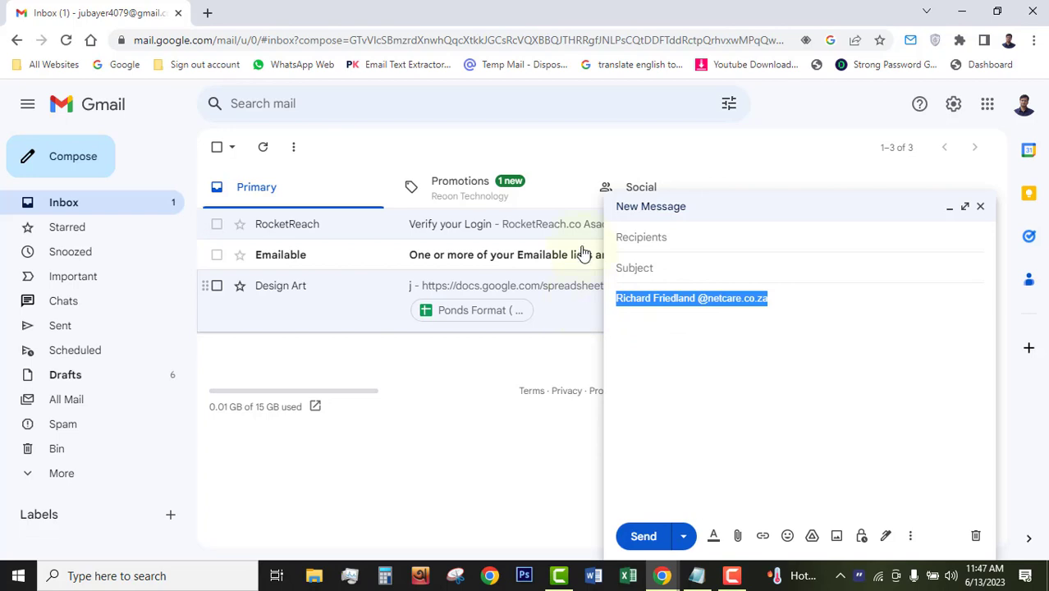
pyautogui.click(649, 234)
pyautogui.hotkey('ctrl', 'v')
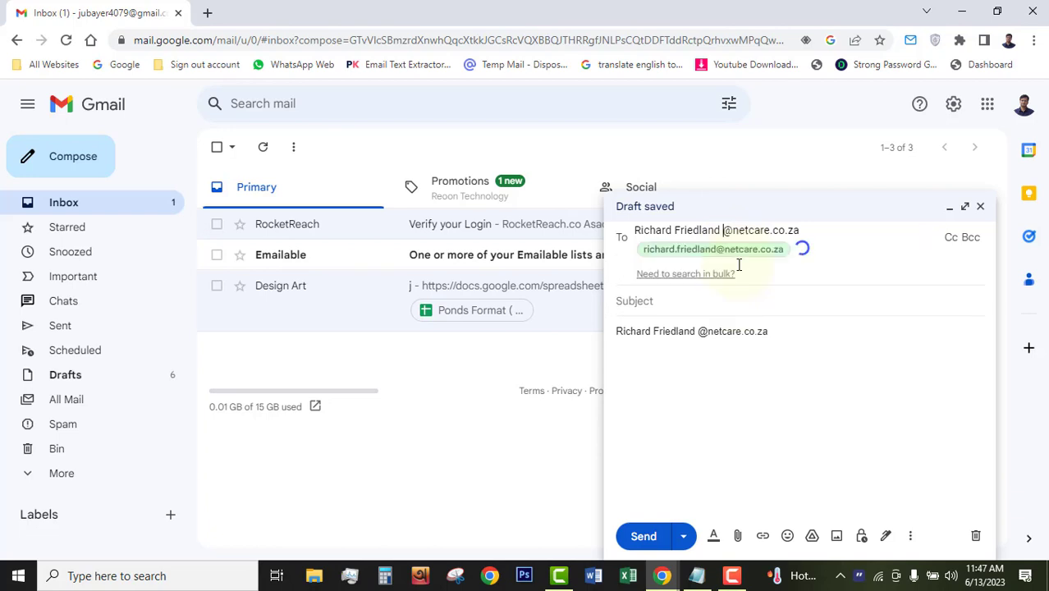
# Step: Open the detailed contact view of the suggested netcare.co.za address
pyautogui.moveTo(759, 257)
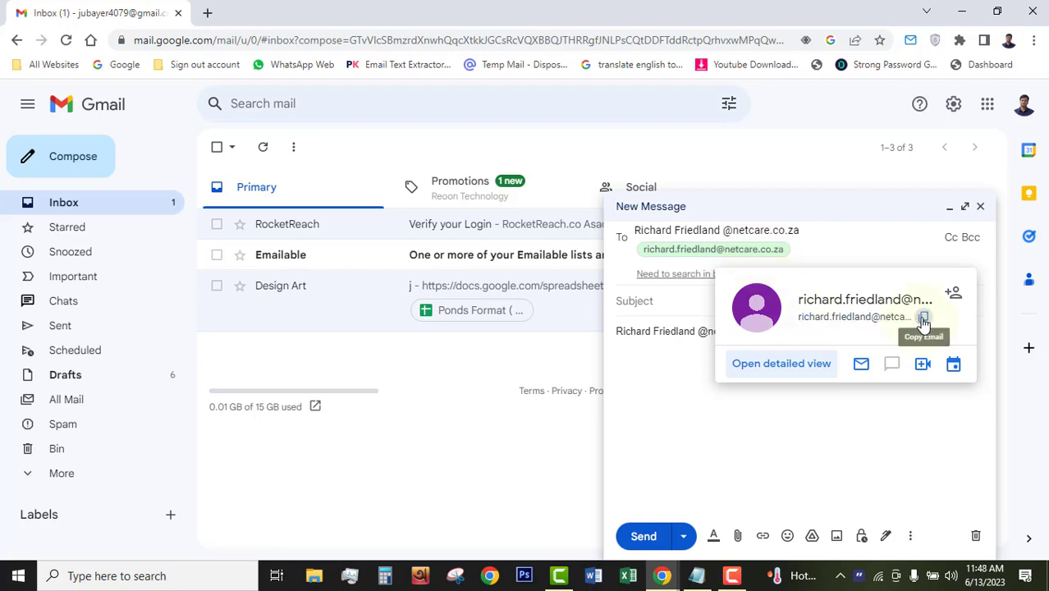
pyautogui.click(775, 364)
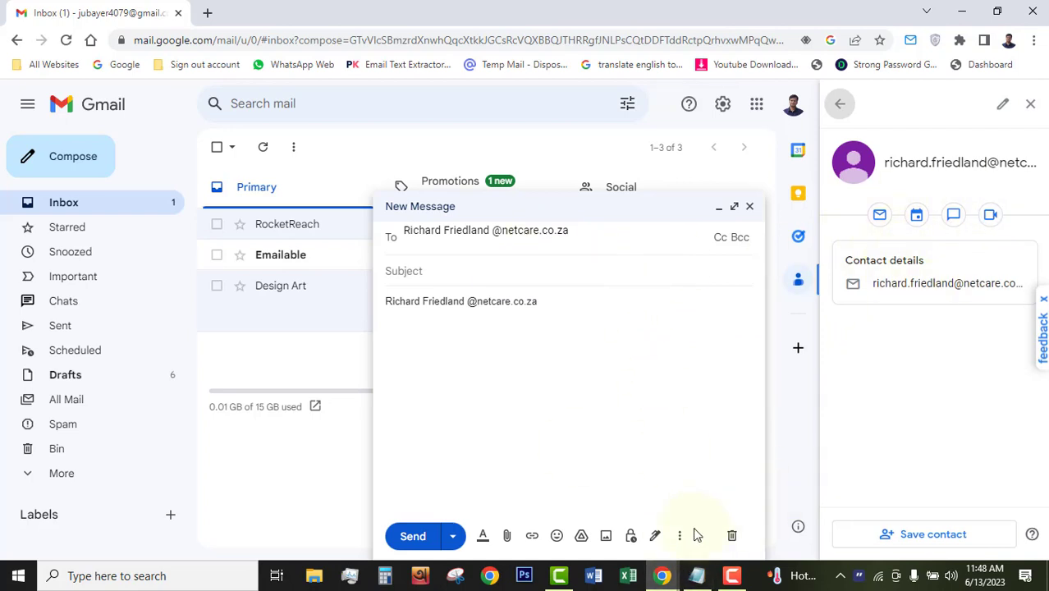
pyautogui.click(734, 577)
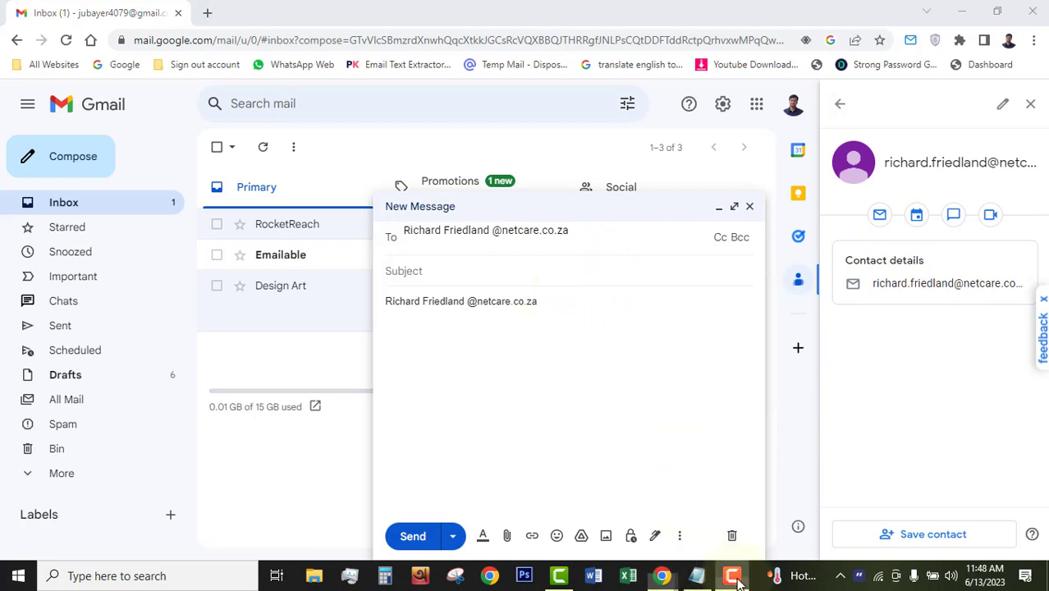
pyautogui.click(1017, 464)
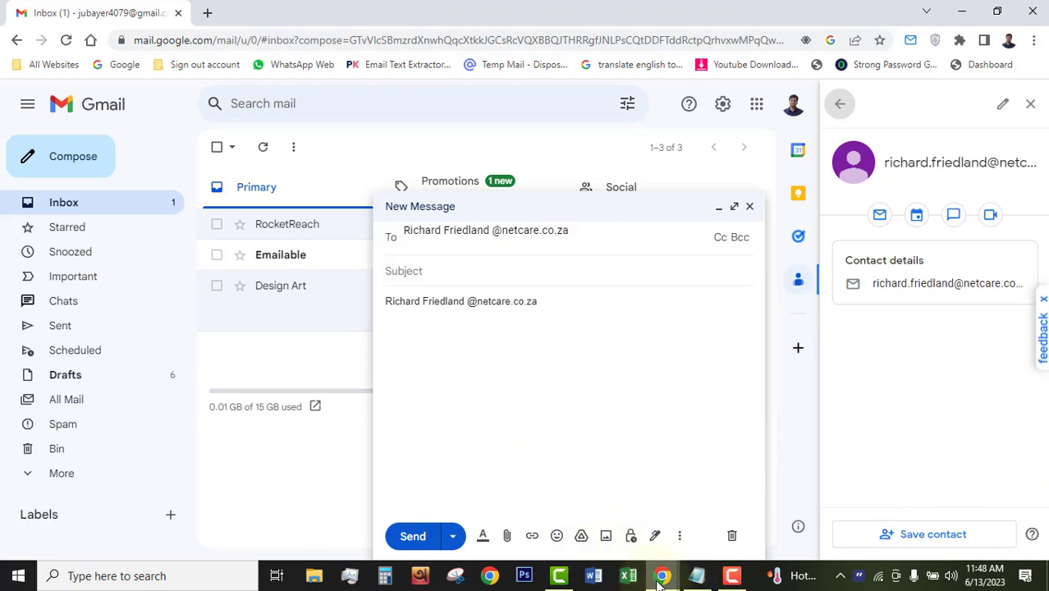
# Step: Return to the Google results for the CEO search and open the CEO's LinkedIn profile in a new tab
pyautogui.moveTo(663, 577)
pyautogui.click(713, 494)
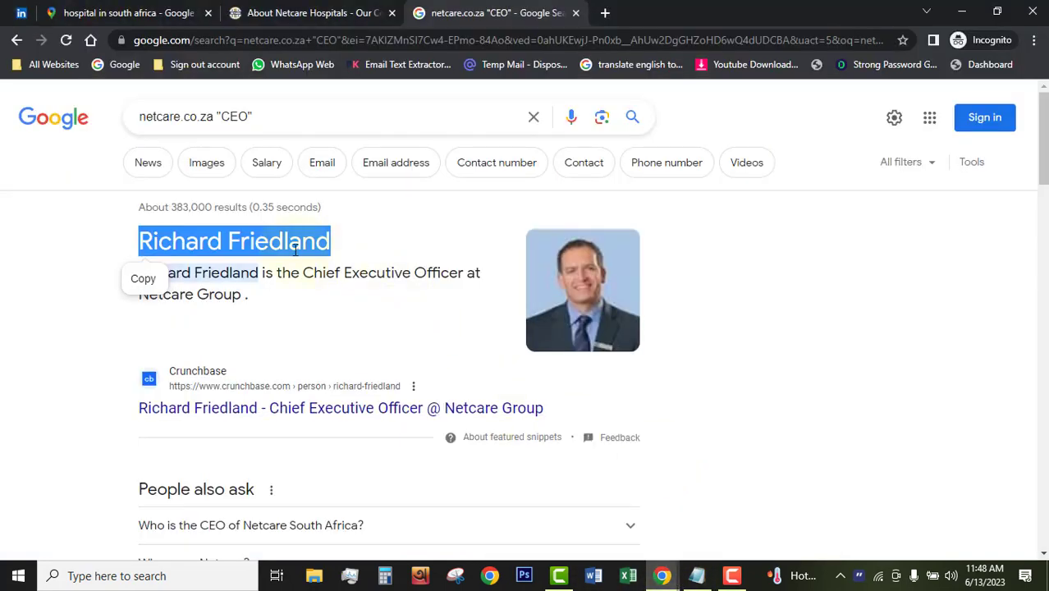
pyautogui.moveTo(1043, 160); pyautogui.dragTo(1044, 286)
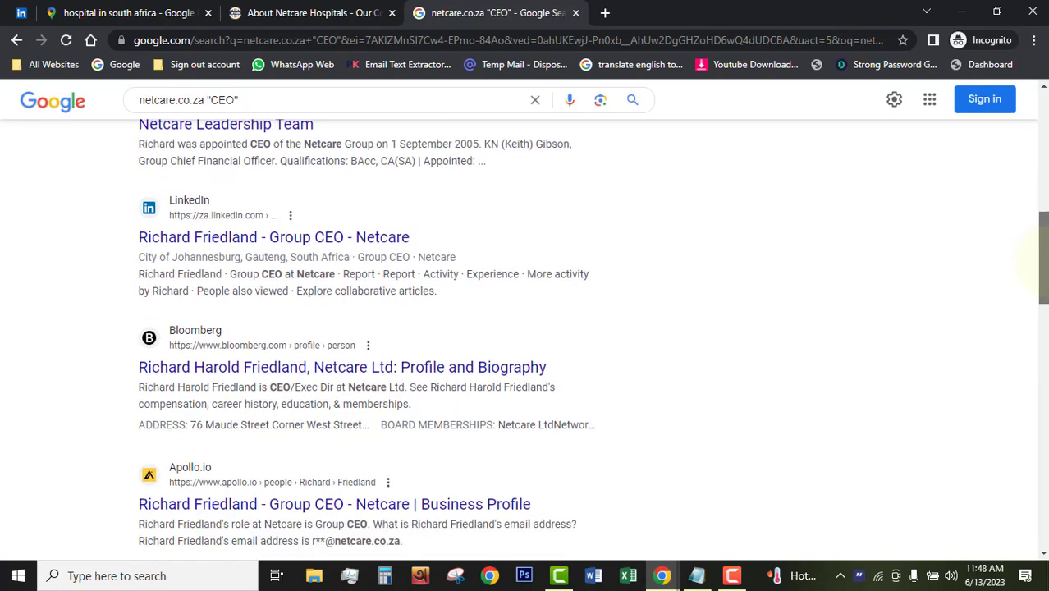
pyautogui.rightClick(345, 238)
pyautogui.click(374, 251)
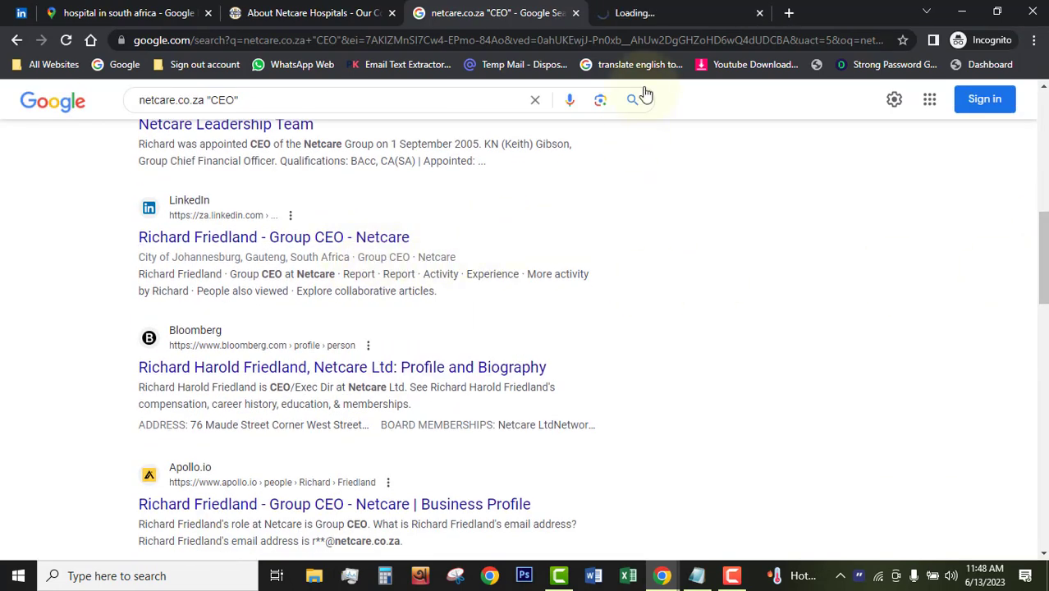
pyautogui.click(654, 15)
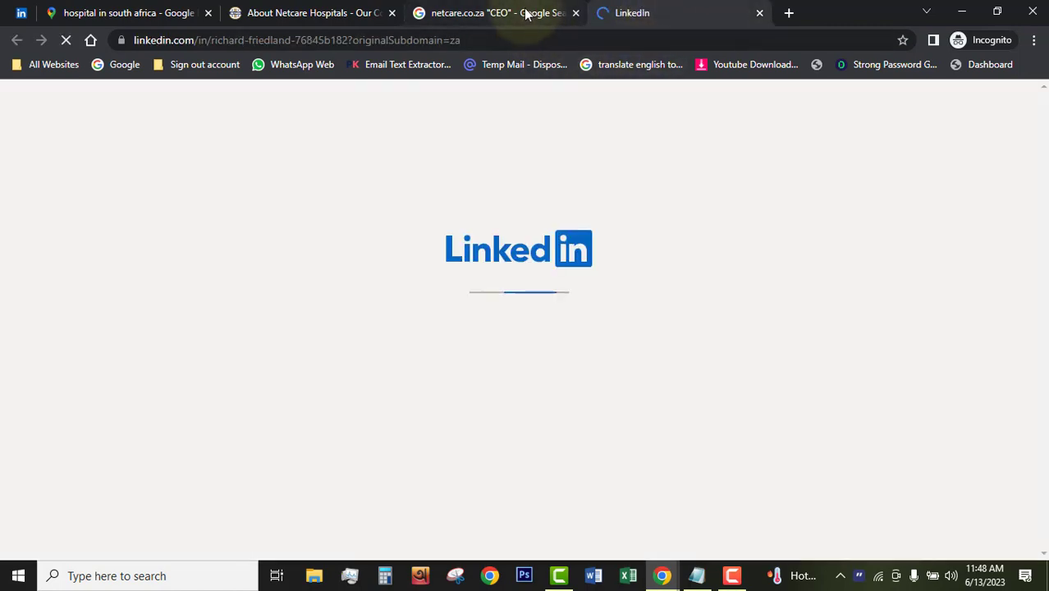
# Step: Go back to the Google results and change the search to netcare.co.za "management"
pyautogui.click(527, 14)
pyautogui.click(1046, 242)
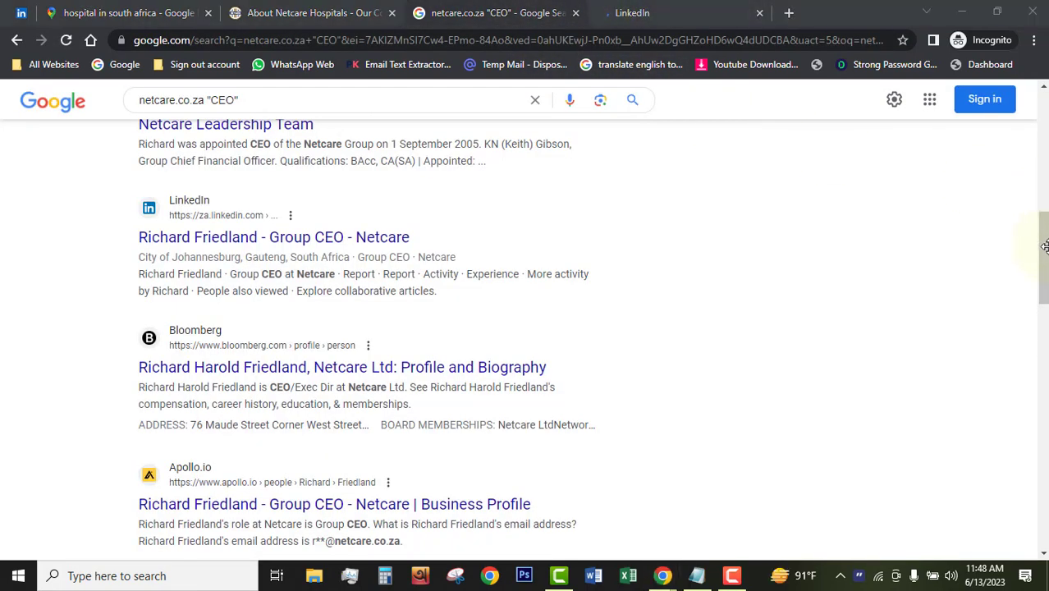
pyautogui.moveTo(1044, 223); pyautogui.dragTo(973, 102)
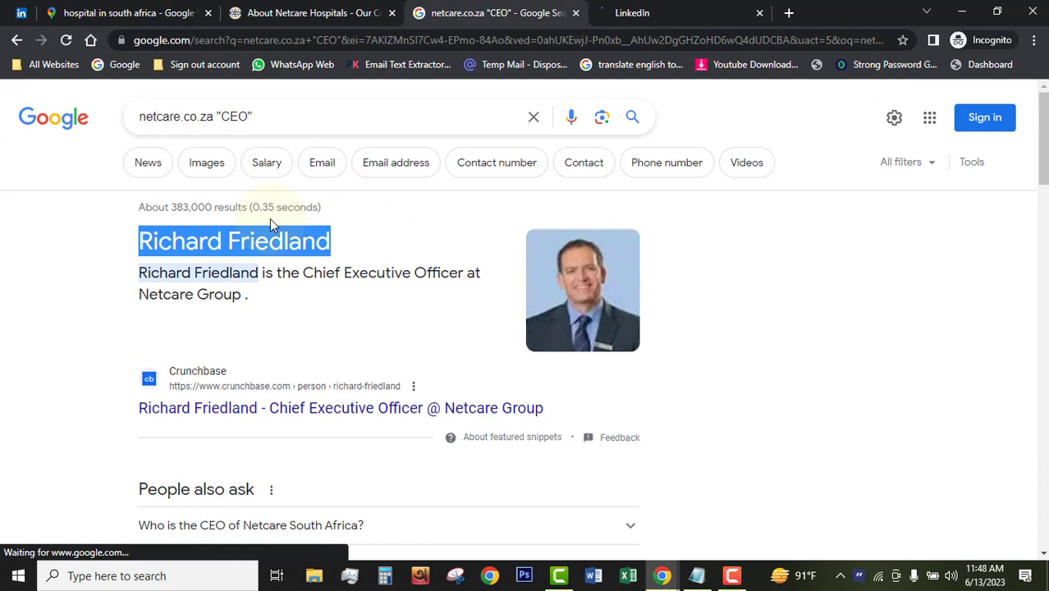
pyautogui.doubleClick(234, 118)
pyautogui.write('manageme')
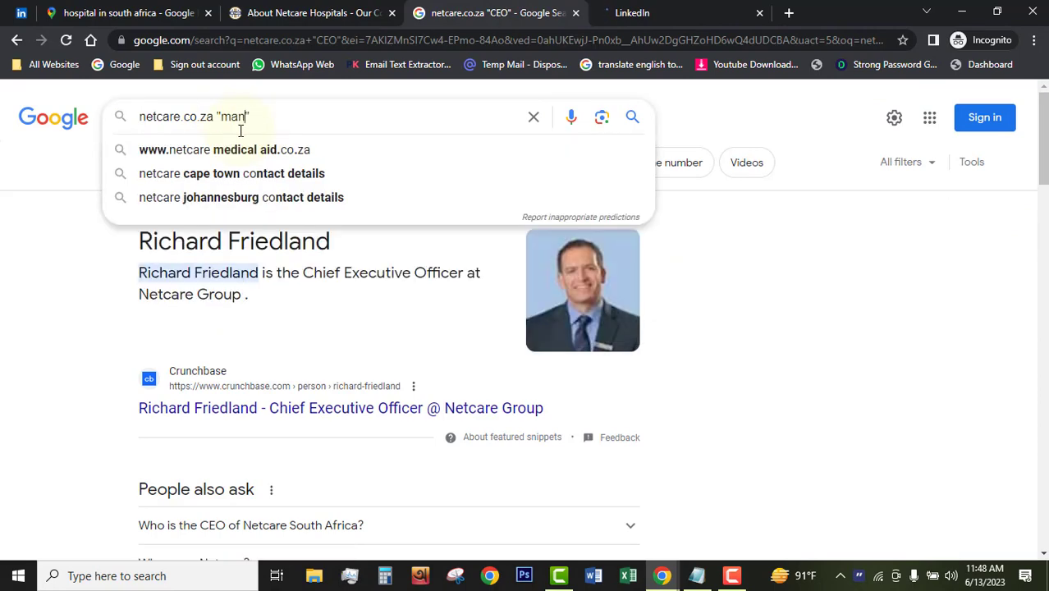
pyautogui.write('nt')
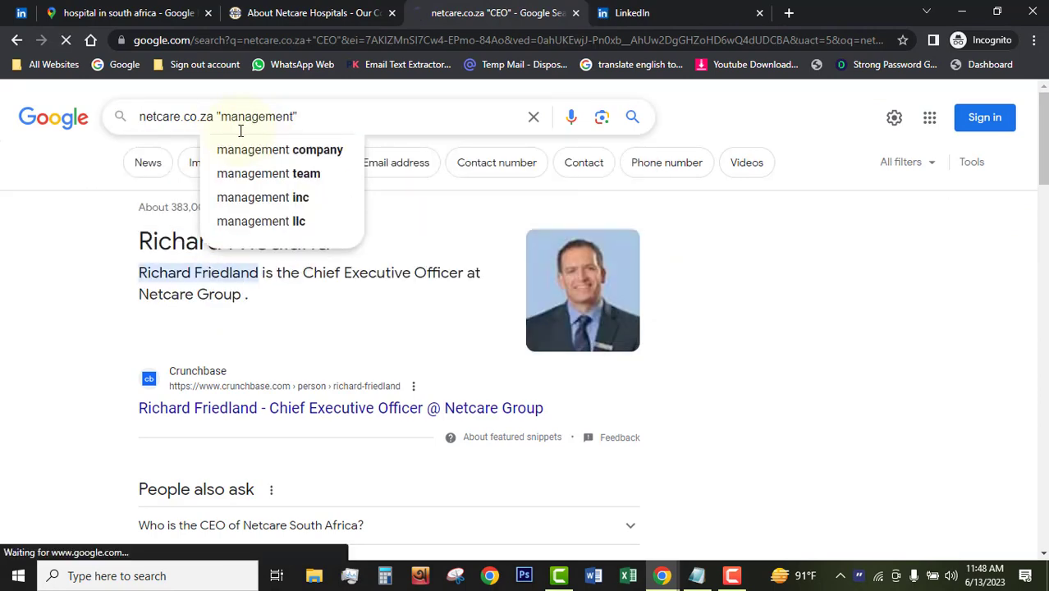
# Step: Run the netcare.co.za "management" search and open the Datanyze Netcare company profile result in a new tab
pyautogui.press('Return')
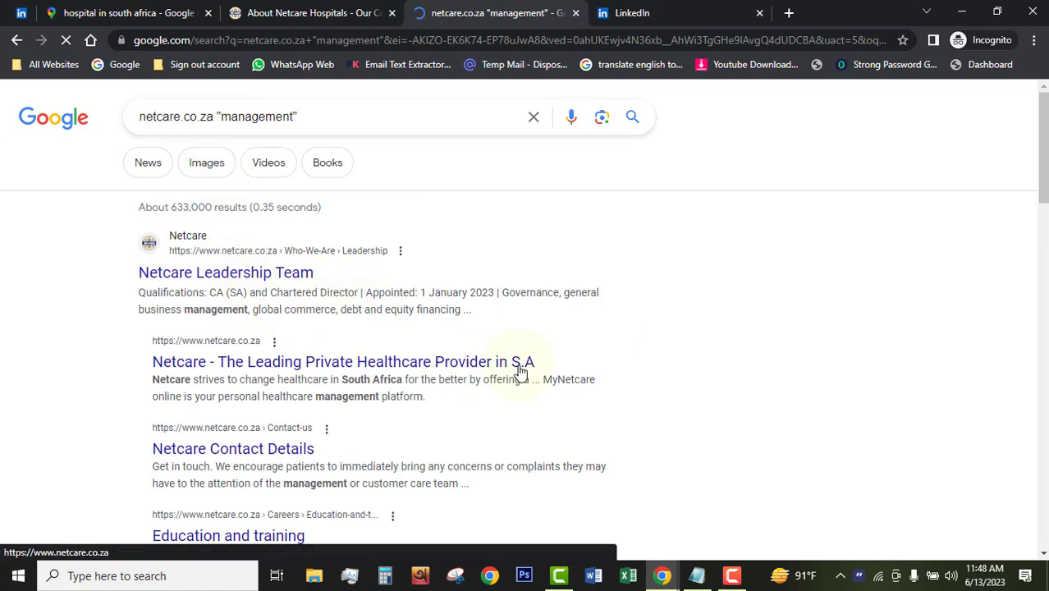
pyautogui.scroll(-1, 1043, 199)
pyautogui.moveTo(1041, 199); pyautogui.dragTo(1039, 300)
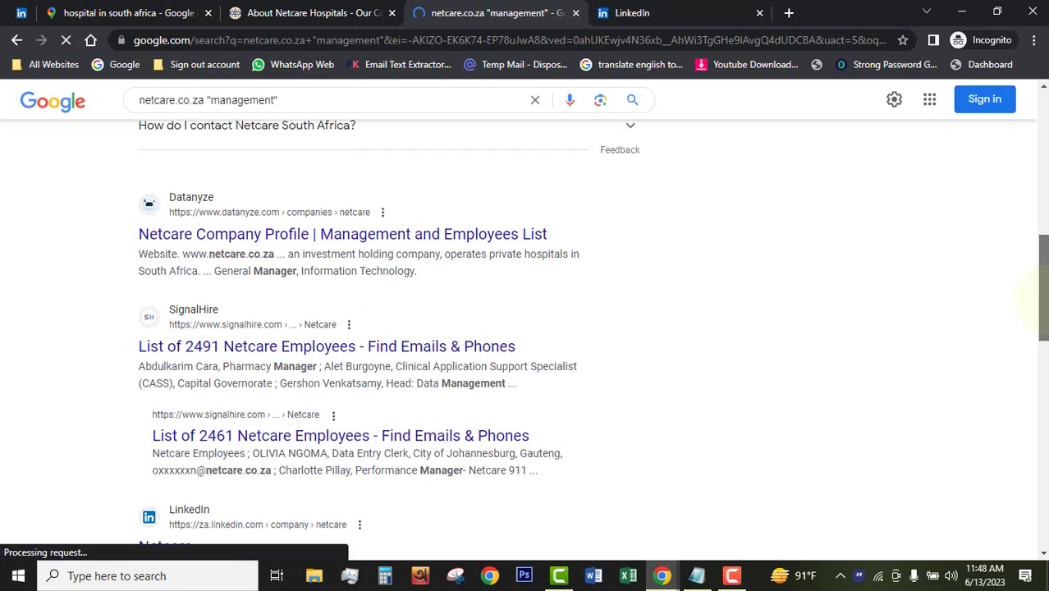
pyautogui.rightClick(343, 236)
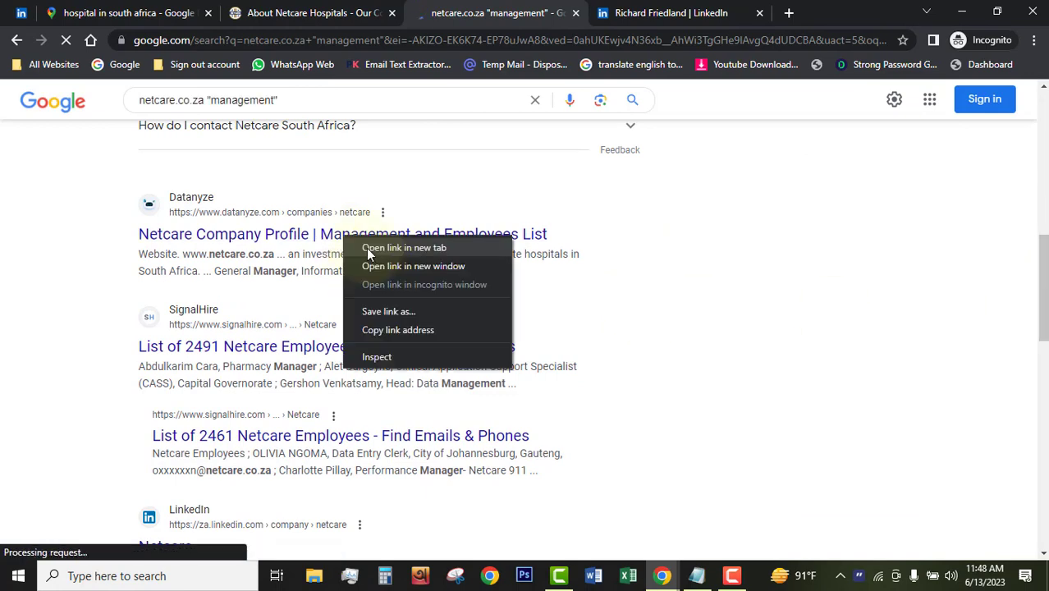
pyautogui.click(369, 250)
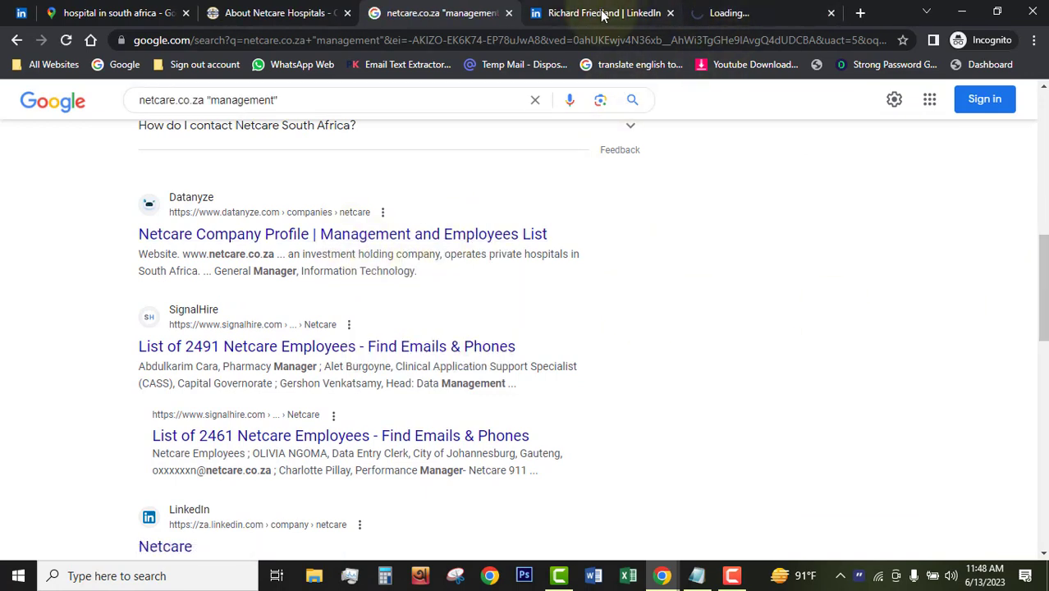
# Step: Look over the Netcare CEO's LinkedIn profile
pyautogui.click(603, 14)
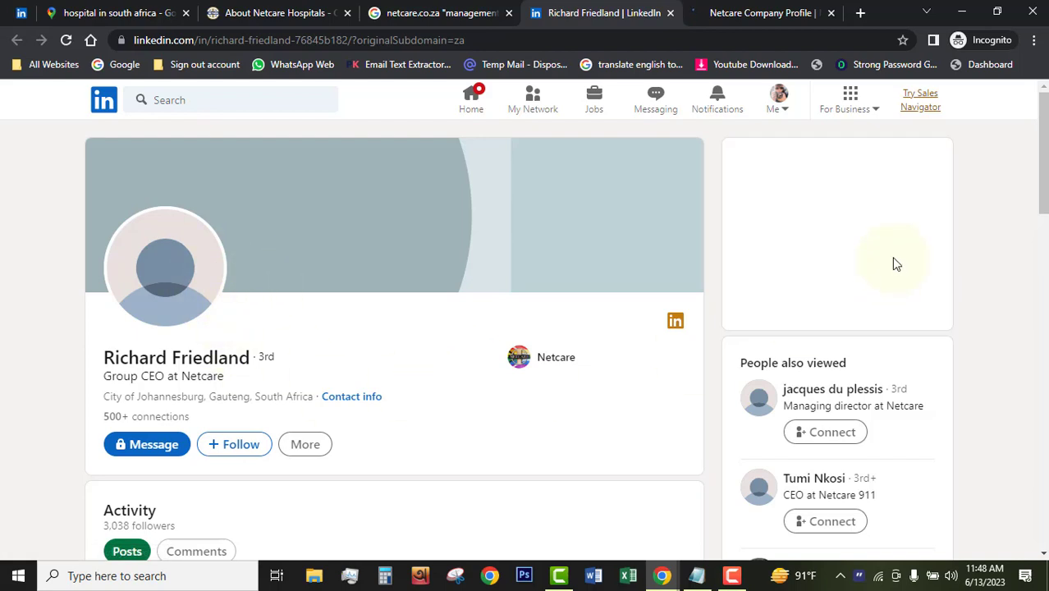
pyautogui.moveTo(1044, 154); pyautogui.dragTo(1046, 162)
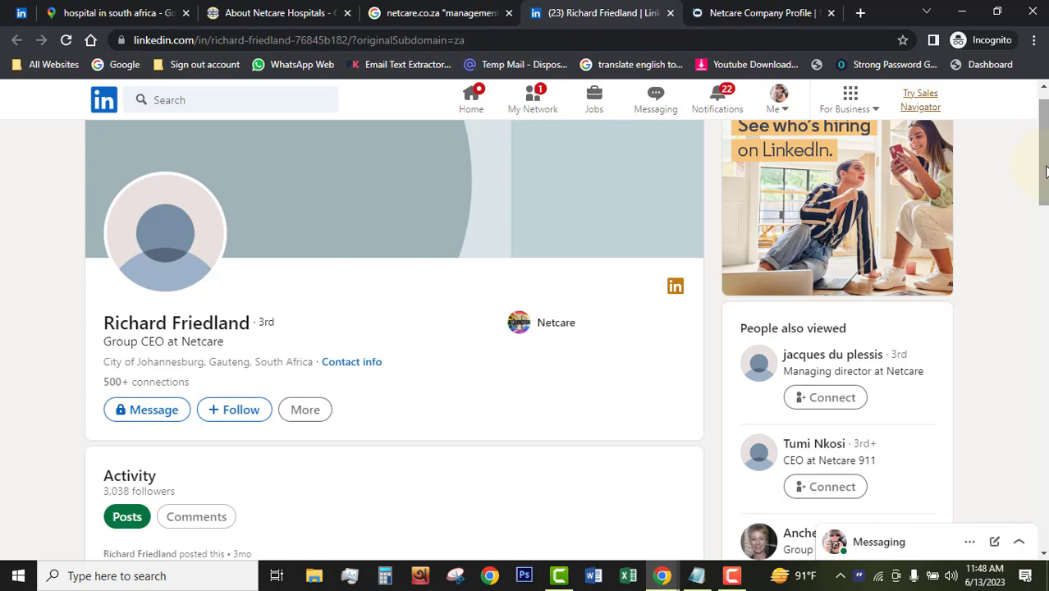
pyautogui.moveTo(1044, 170); pyautogui.dragTo(1040, 129)
# Step: In the Datanyze profile's list of Netcare executives, open the Chief Information Officer's LinkedIn profile
pyautogui.click(741, 14)
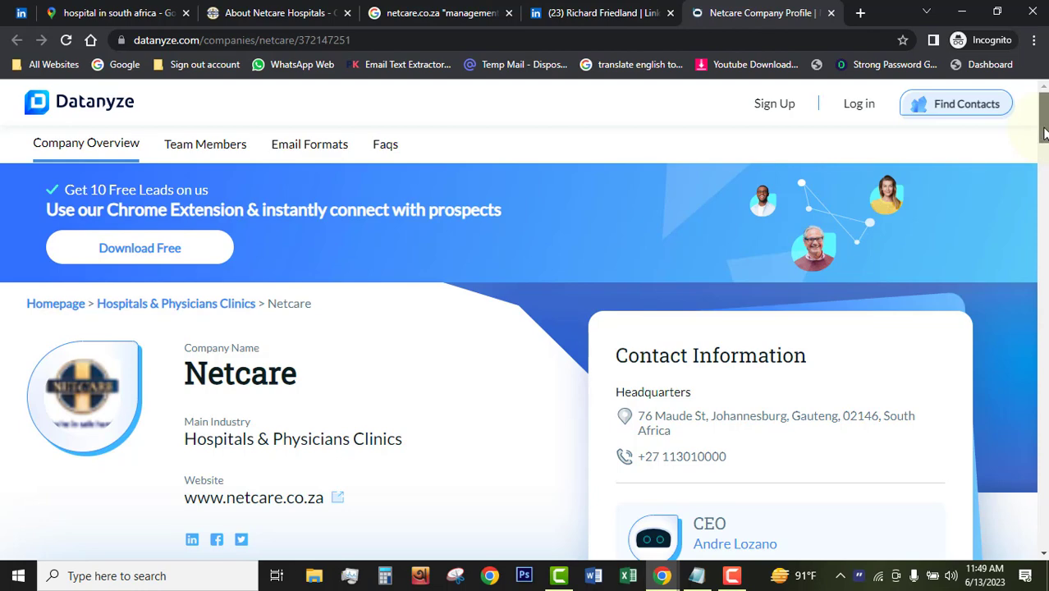
pyautogui.scroll(-5, 1045, 145)
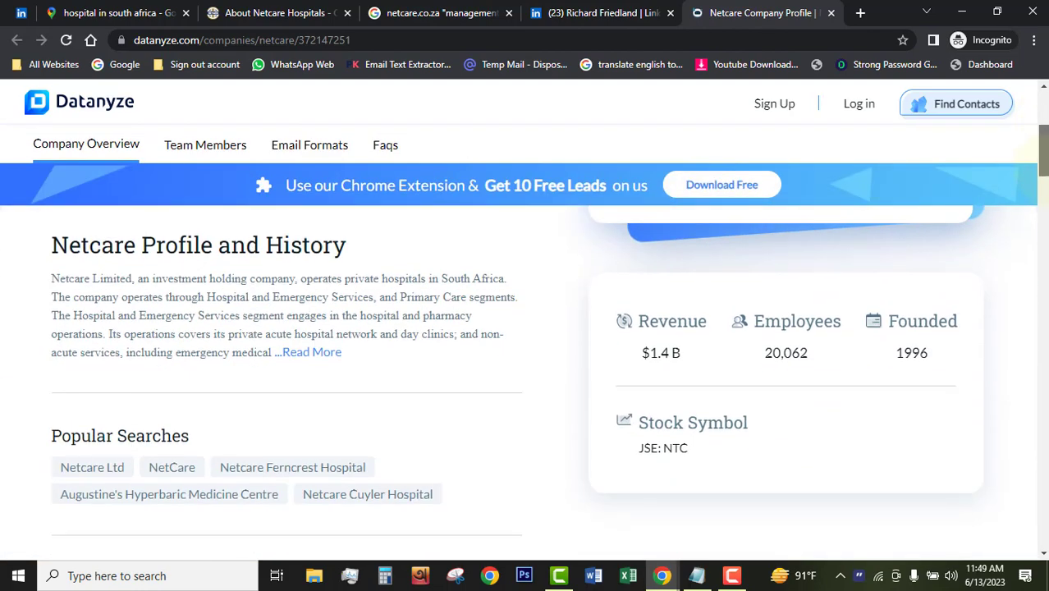
pyautogui.moveTo(1042, 148); pyautogui.dragTo(1045, 233)
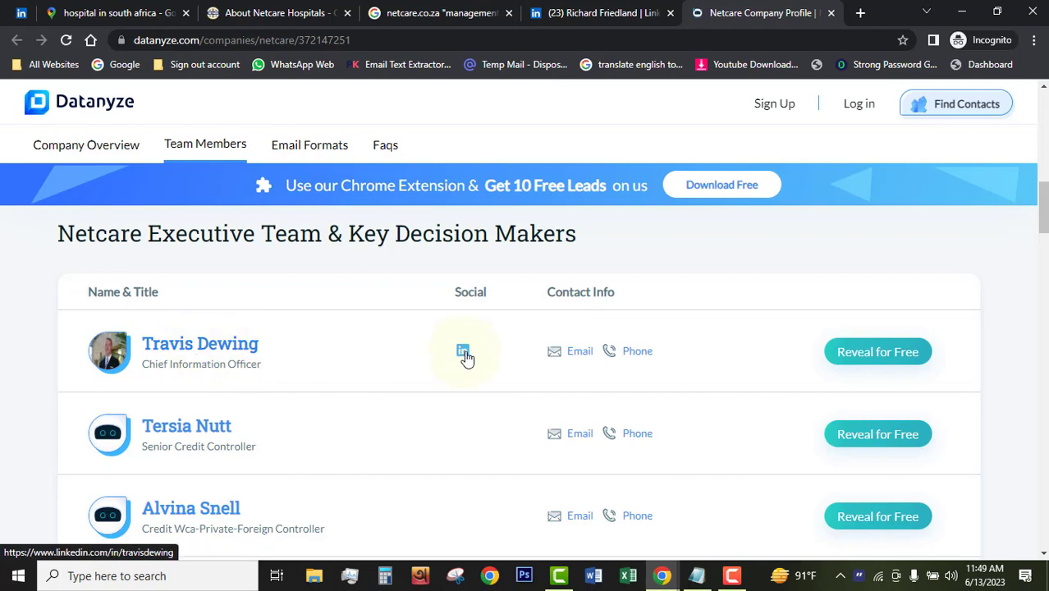
pyautogui.click(463, 353)
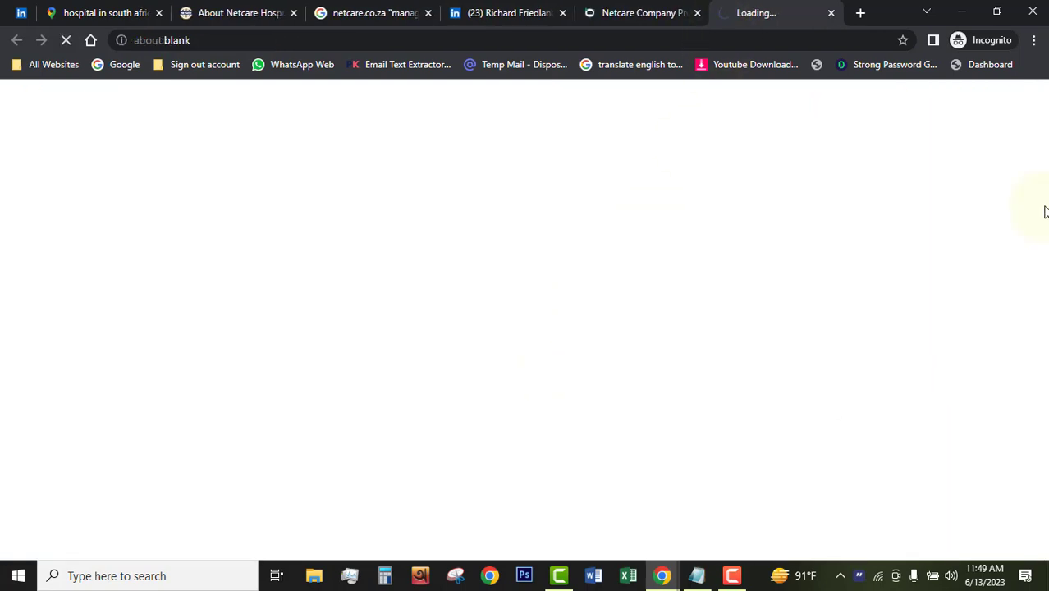
pyautogui.hotkey('ctrl', 'shift', 'Tab')
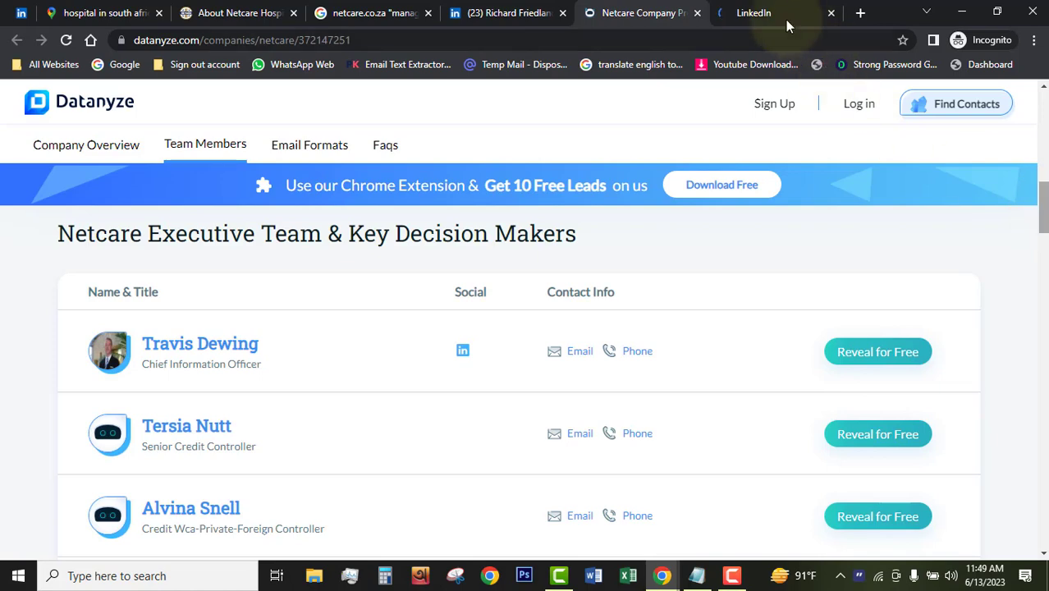
pyautogui.click(763, 14)
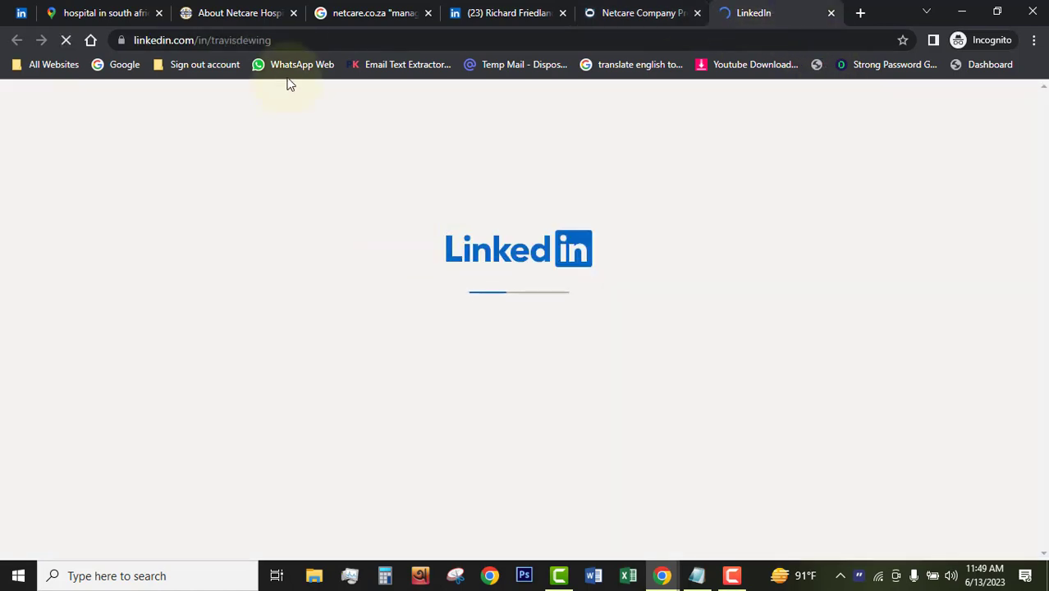
pyautogui.click(495, 13)
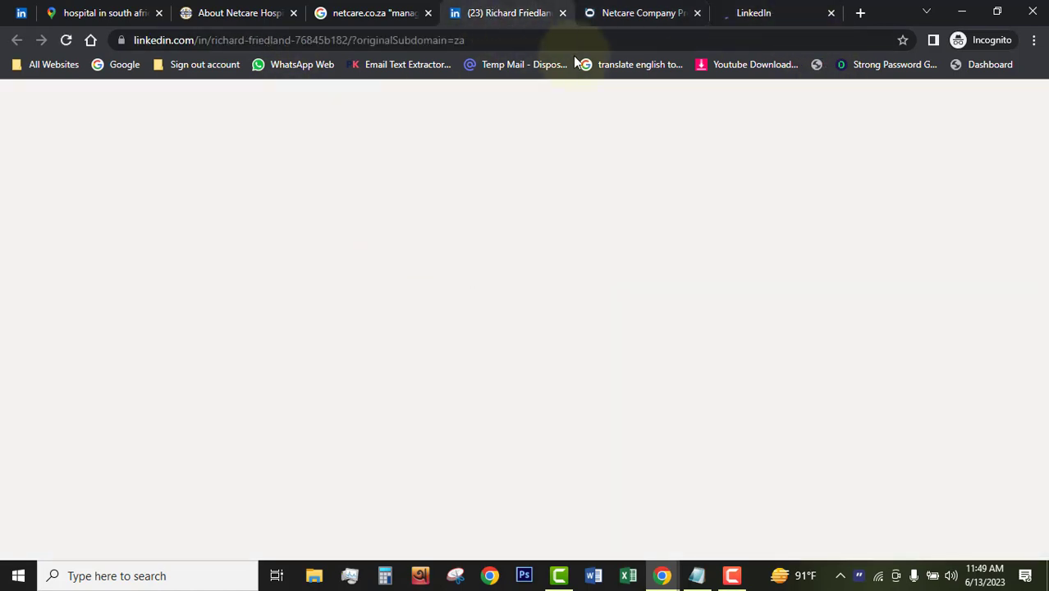
pyautogui.click(563, 13)
pyautogui.click(654, 14)
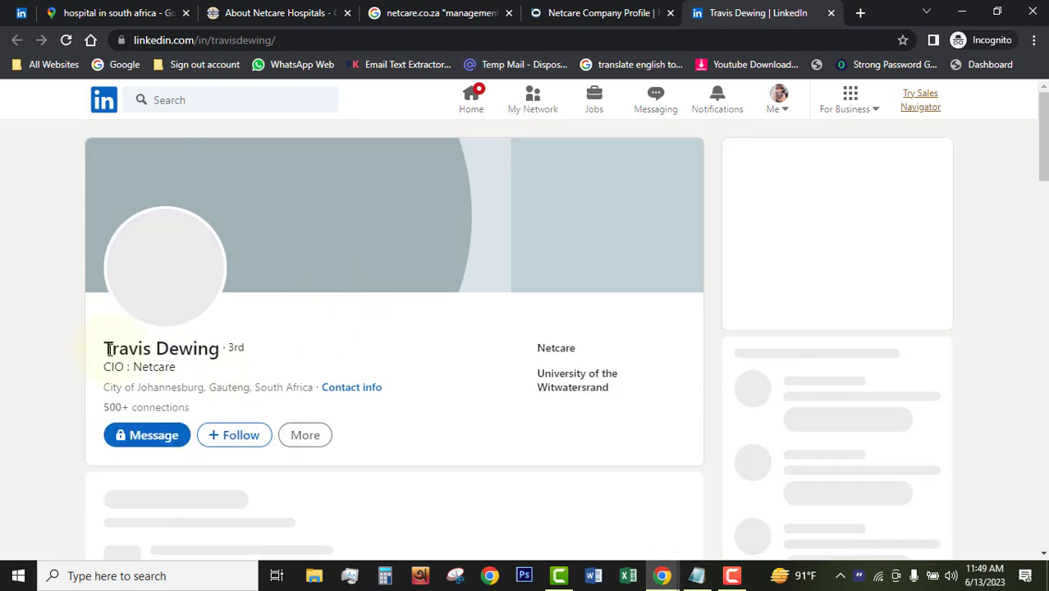
pyautogui.moveTo(105, 348); pyautogui.dragTo(219, 354)
pyautogui.hotkey('ctrl', 'c')
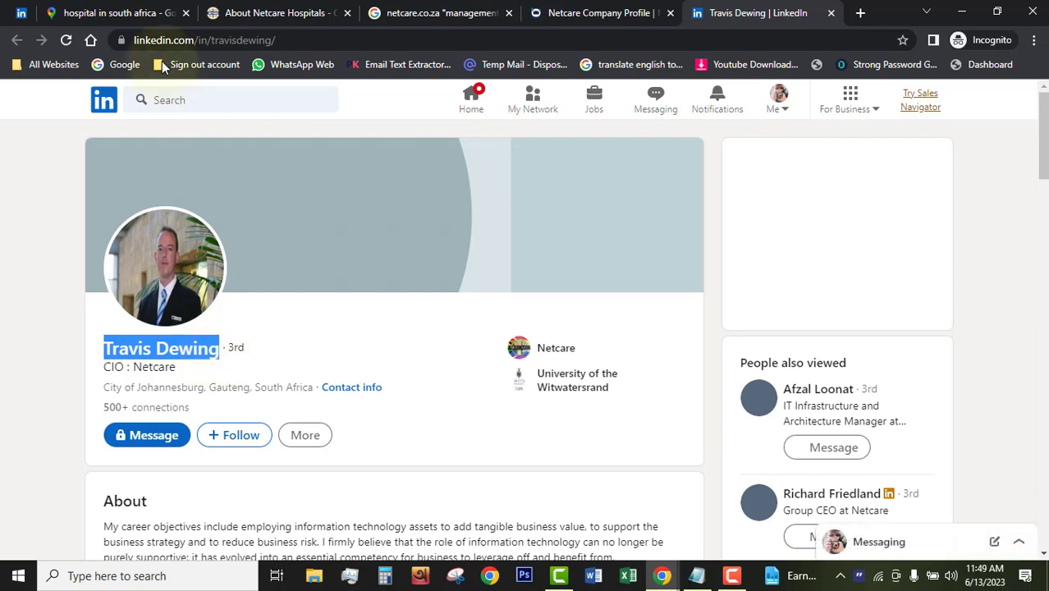
pyautogui.moveTo(661, 576)
pyautogui.click(596, 513)
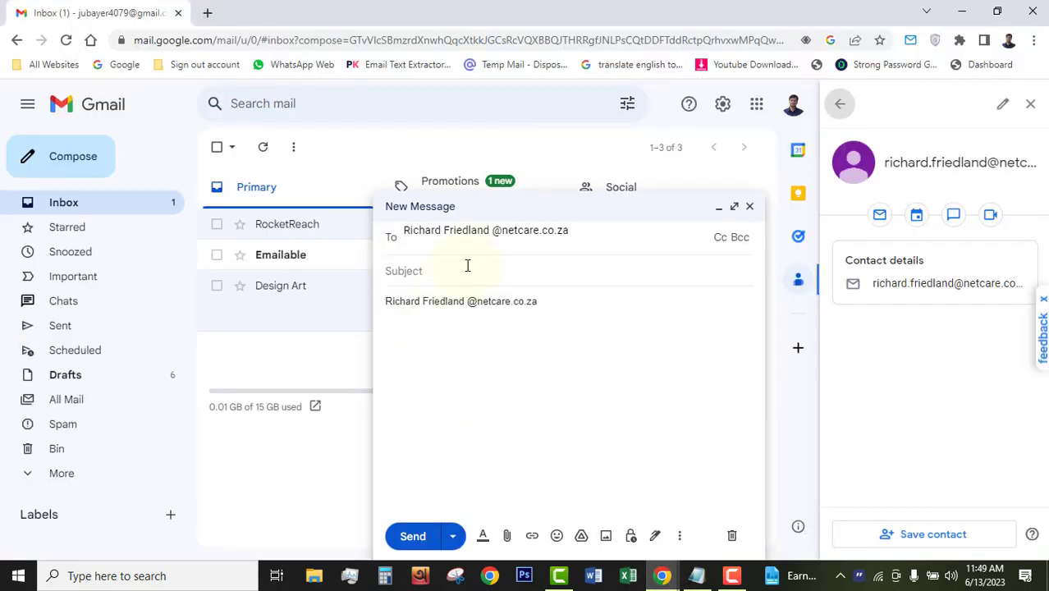
pyautogui.moveTo(489, 234); pyautogui.dragTo(321, 239)
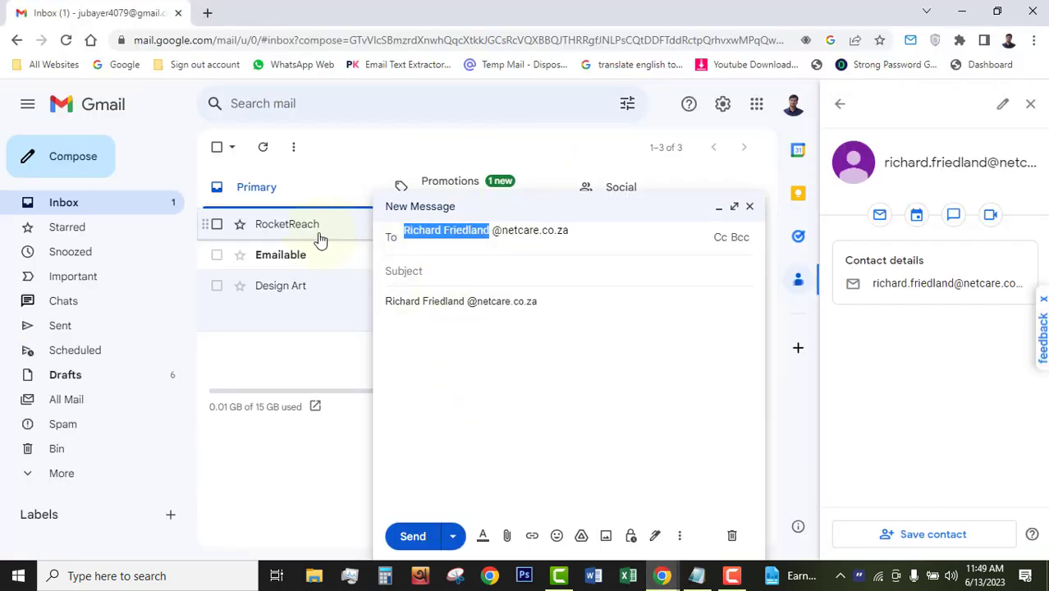
pyautogui.hotkey('ctrl', 'v')
# Step: Open the detailed contact view of the netcare.co.za address suggested for the CIO
pyautogui.moveTo(314, 236)
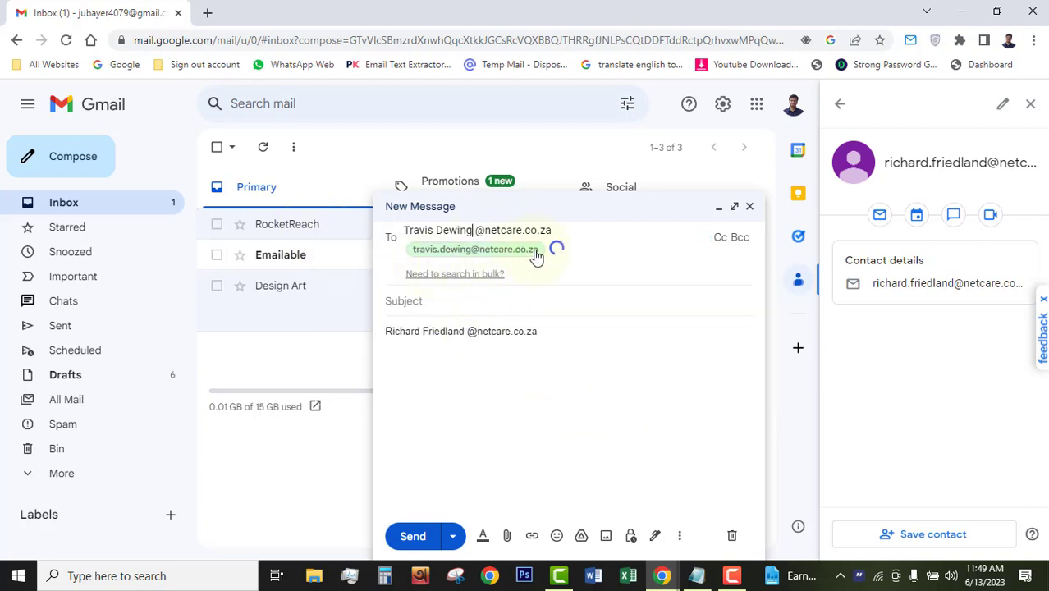
pyautogui.moveTo(535, 254)
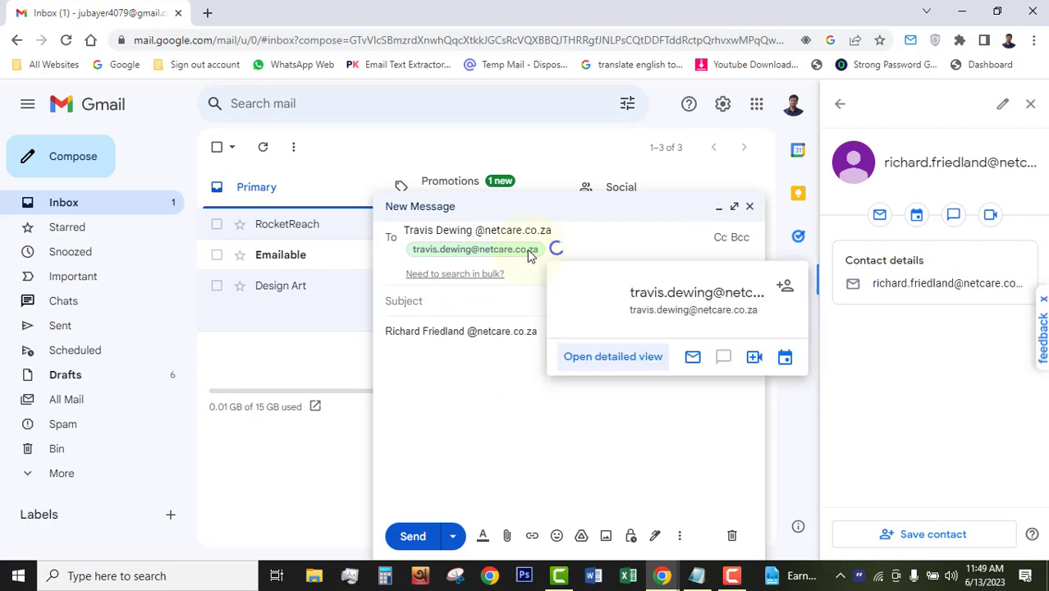
pyautogui.click(630, 366)
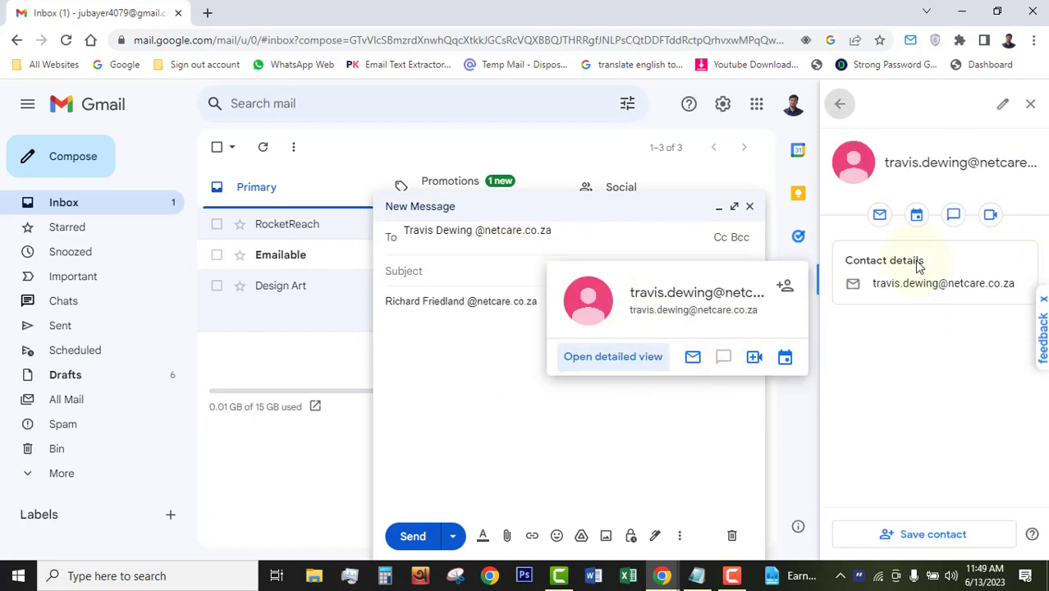